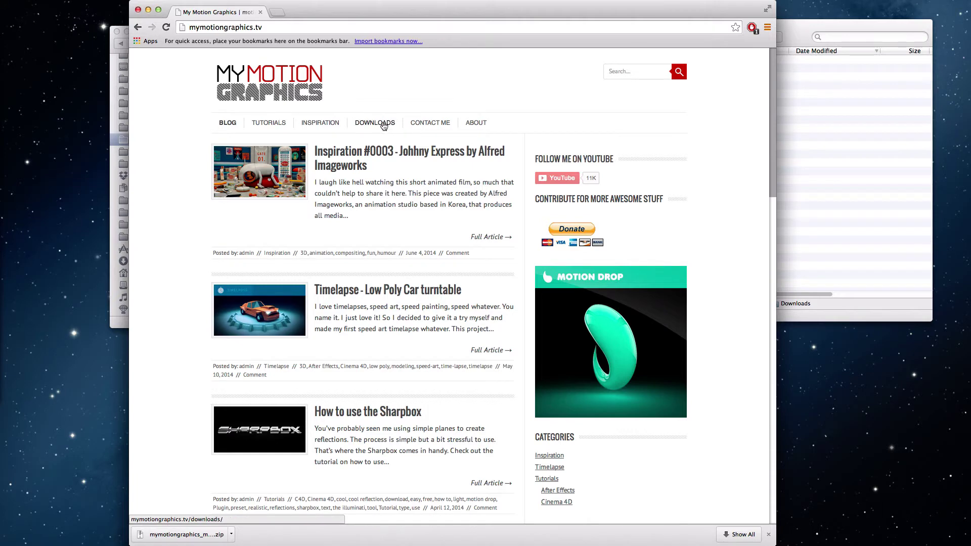
Step: Go from DOWNLOADS to the Motion Drop page and scroll to its download.zip link
click(384, 125)
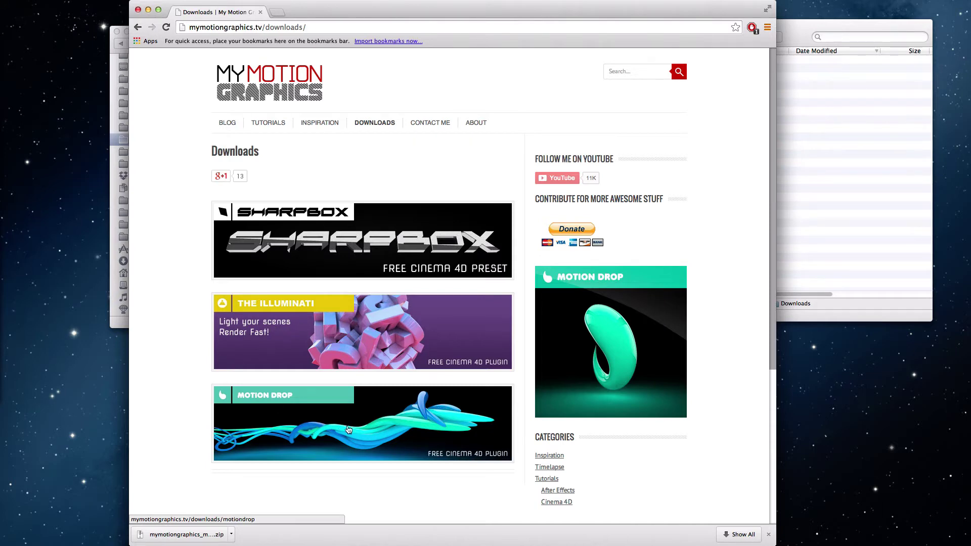
click(384, 388)
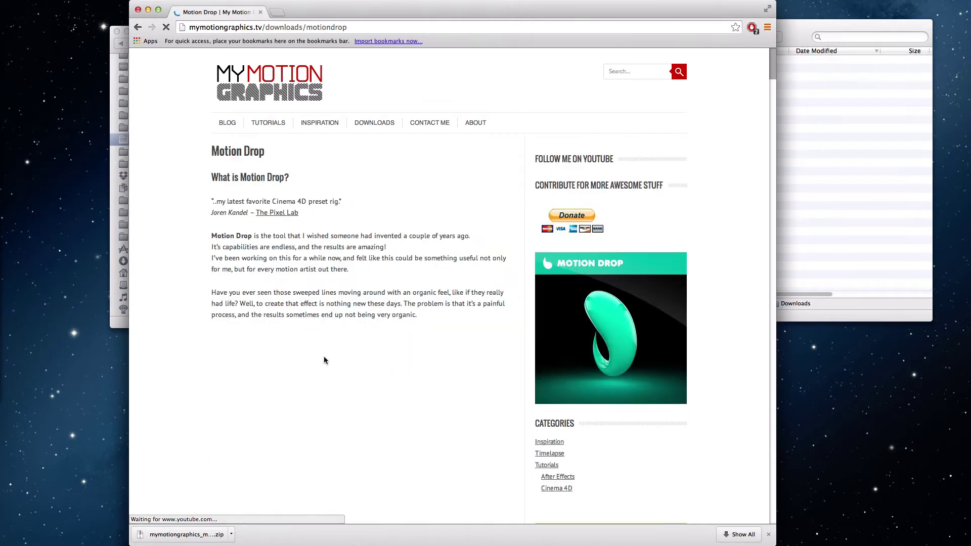
scroll(337, 304, down, 5)
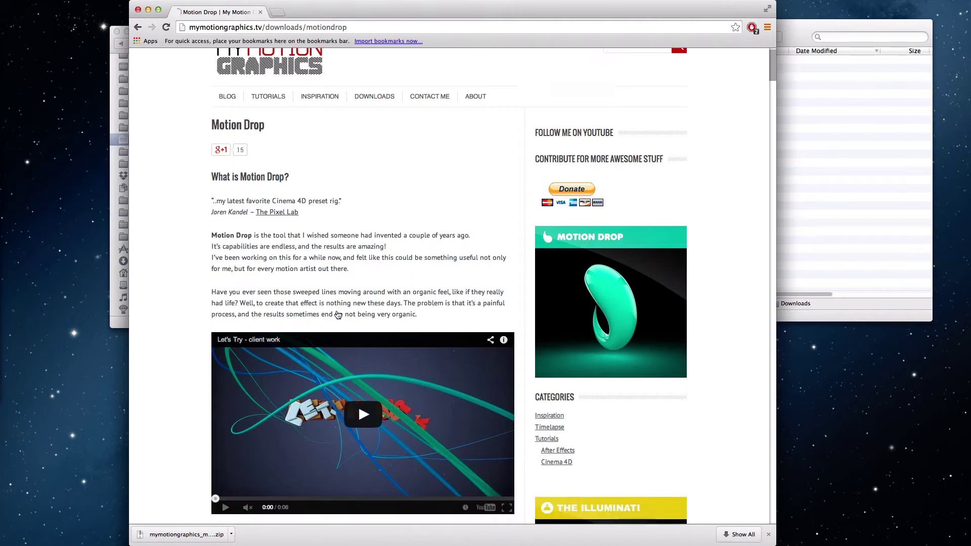
scroll(335, 296, down, 20)
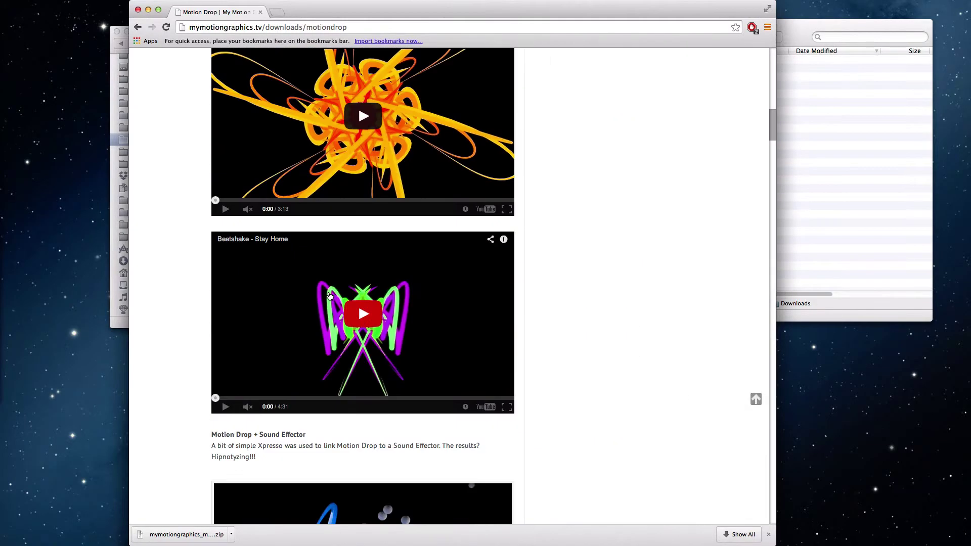
scroll(328, 293, down, 4)
scroll(334, 253, up, 2)
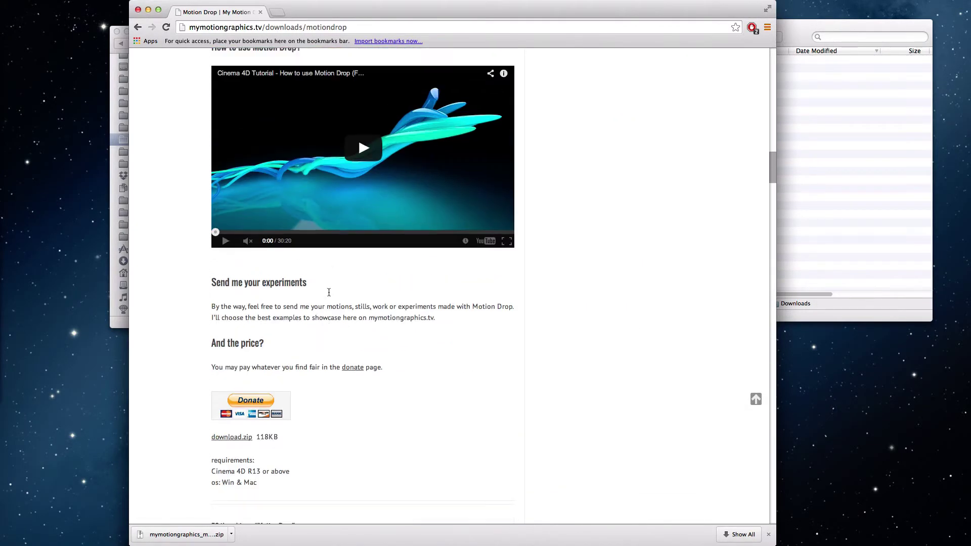
scroll(339, 210, up, 10)
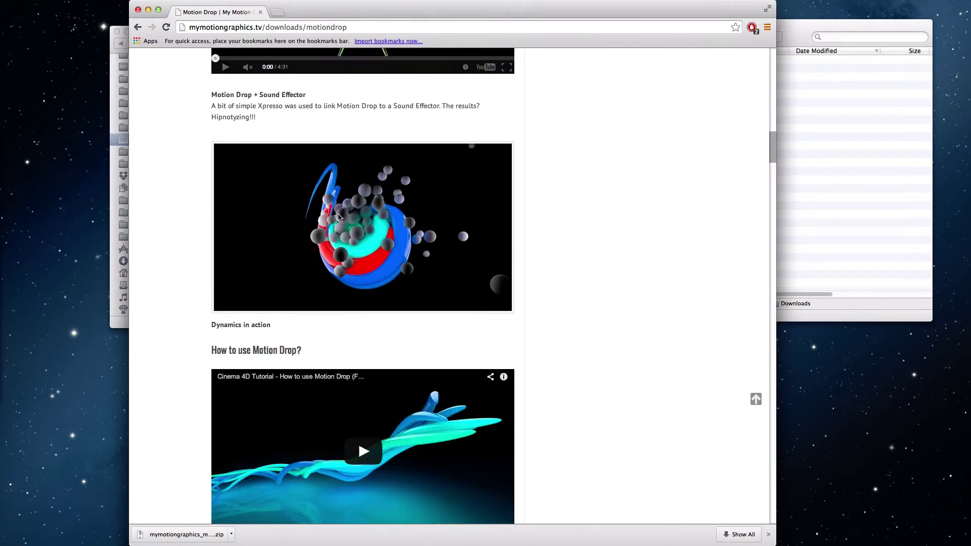
scroll(343, 229, up, 5)
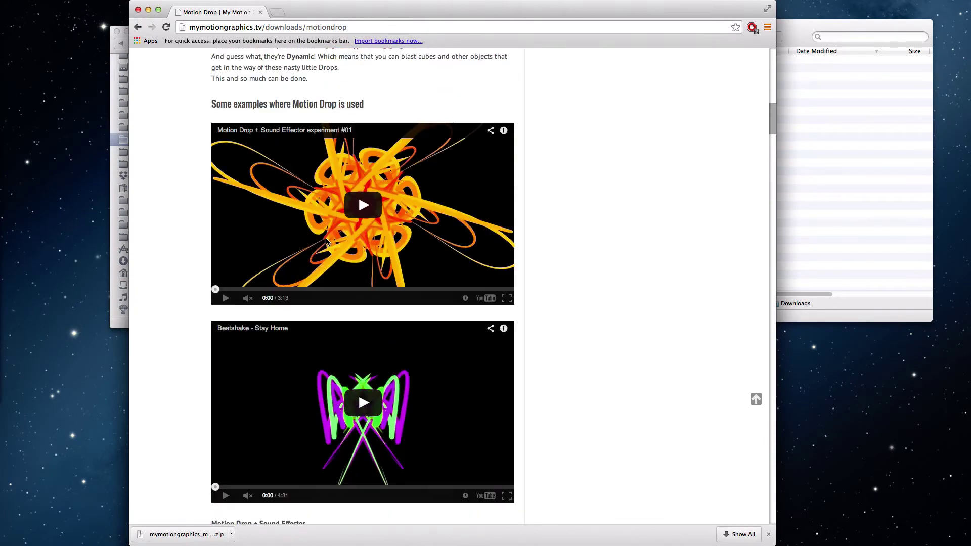
scroll(318, 242, up, 8)
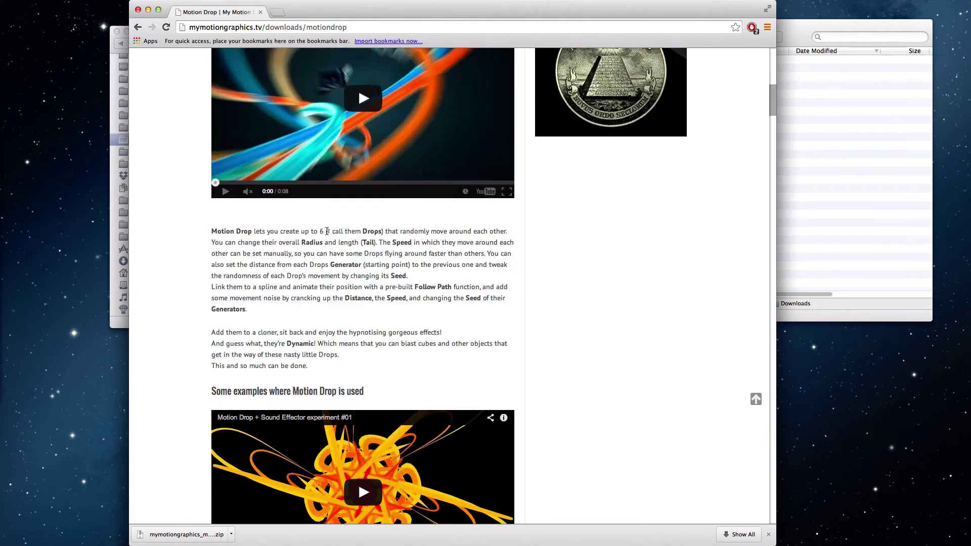
scroll(362, 251, up, 9)
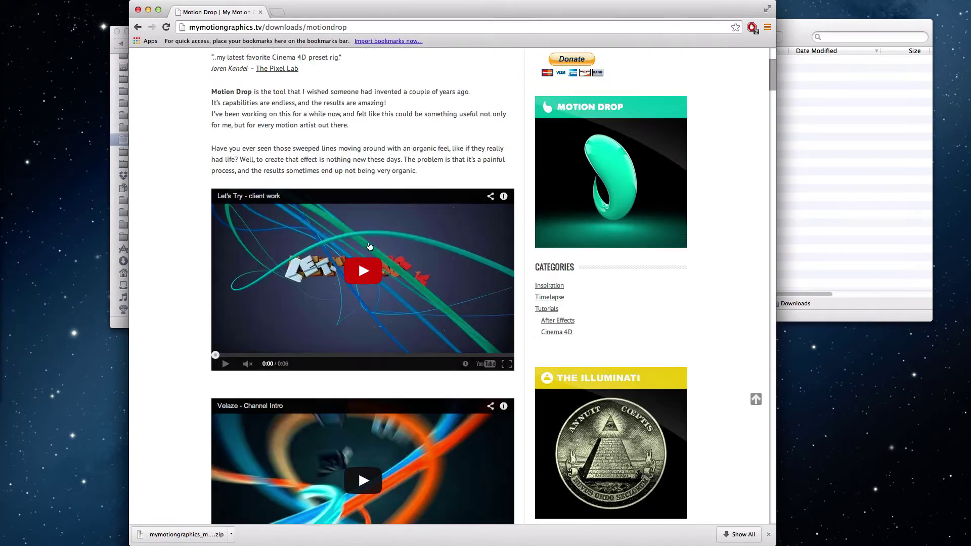
scroll(368, 246, down, 20)
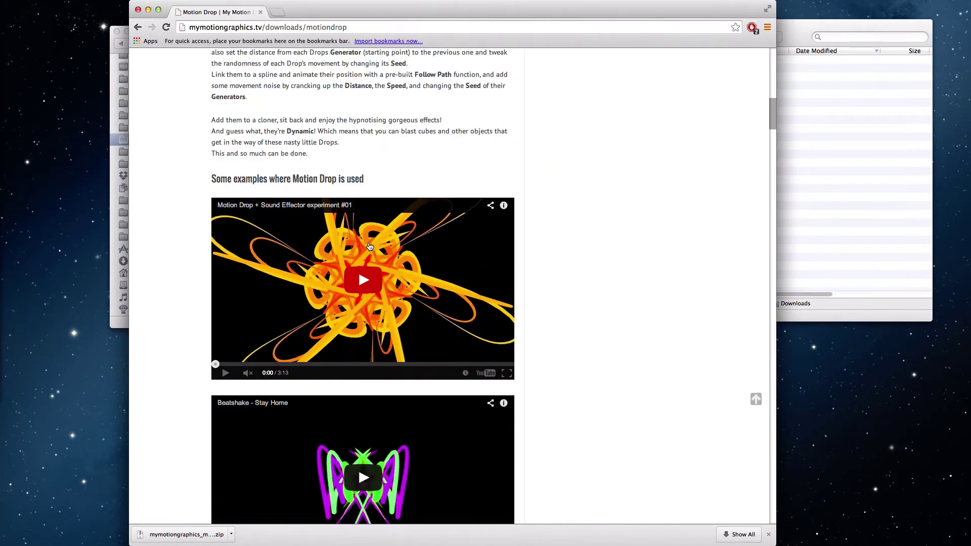
scroll(368, 246, down, 9)
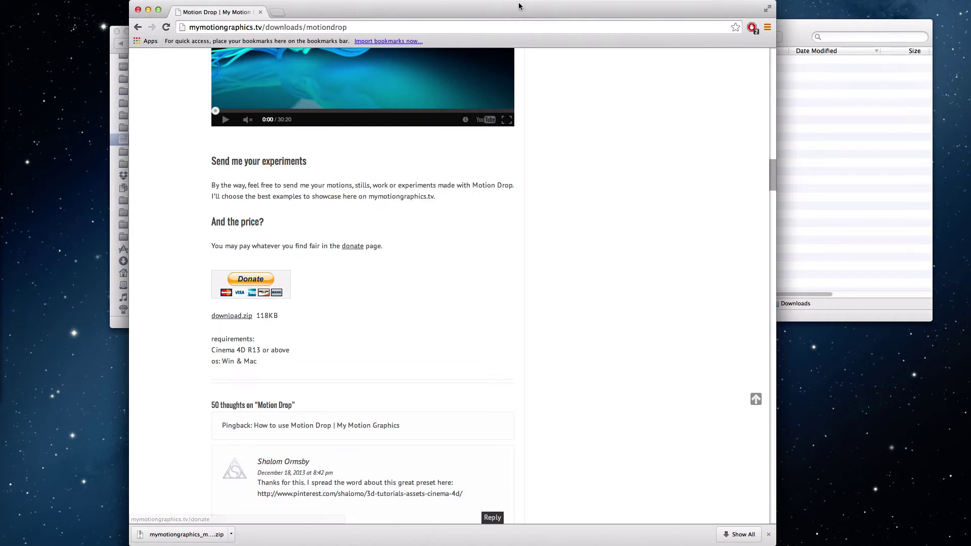
Step: Download the Motion Drop download.zip and reveal mymotiongraphics_motiondrop.zip in Finder
drag(519, 10, 500, 10)
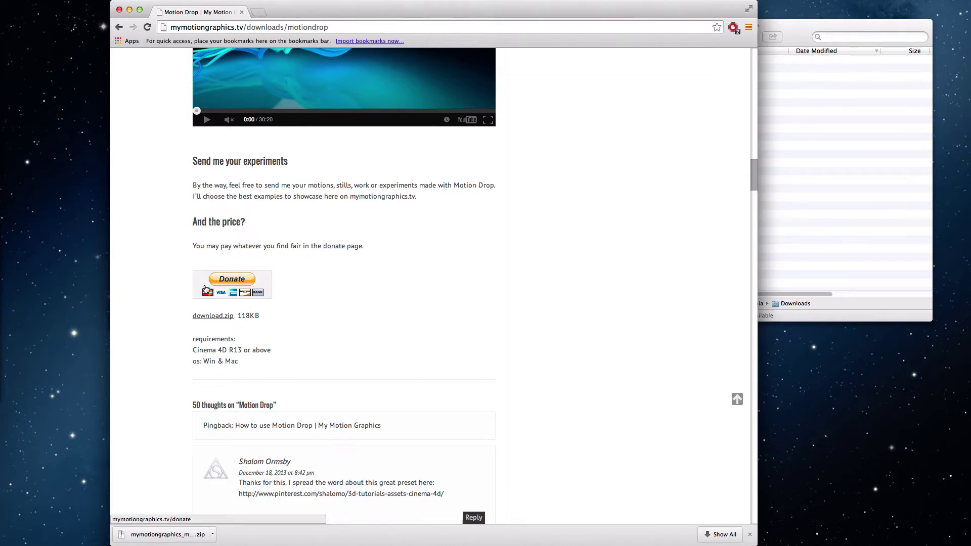
scroll(292, 299, down, 3)
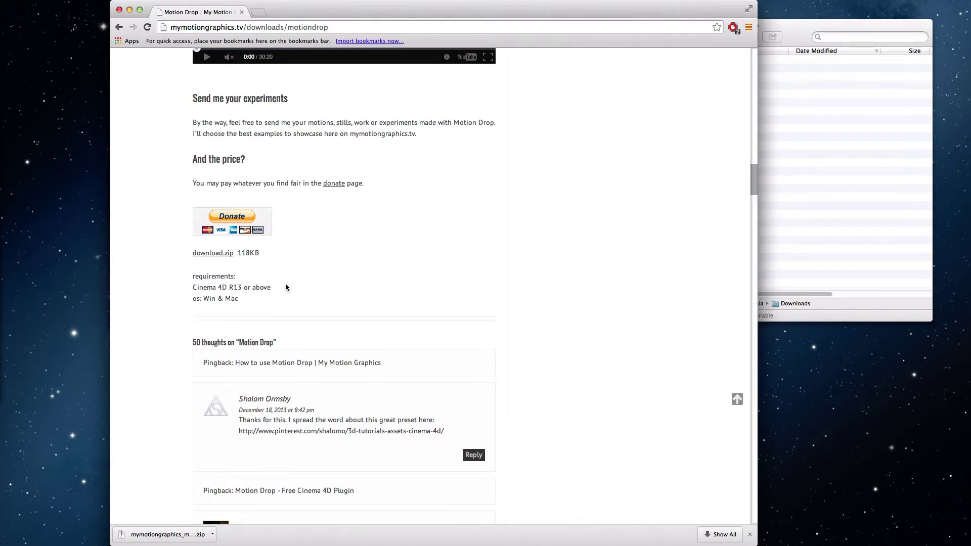
scroll(286, 287, down, 1)
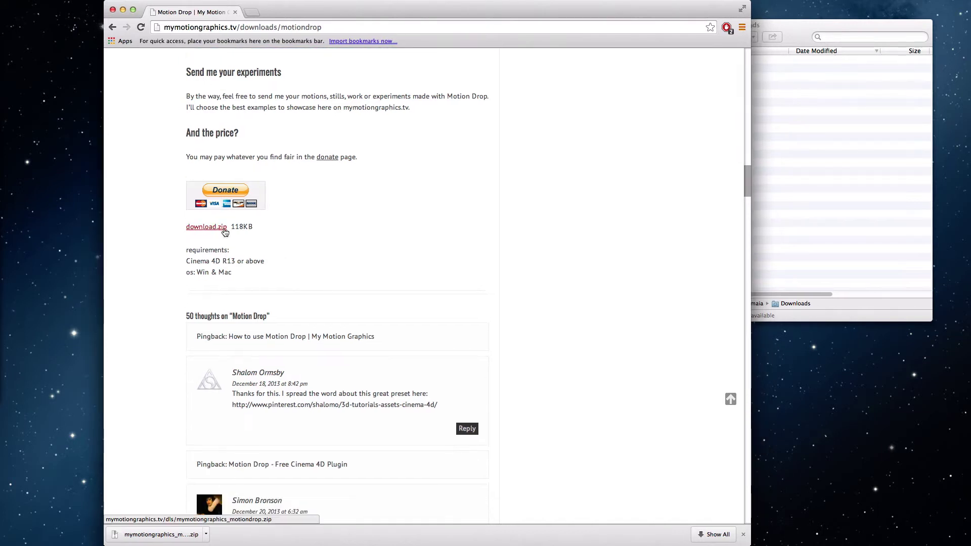
click(206, 534)
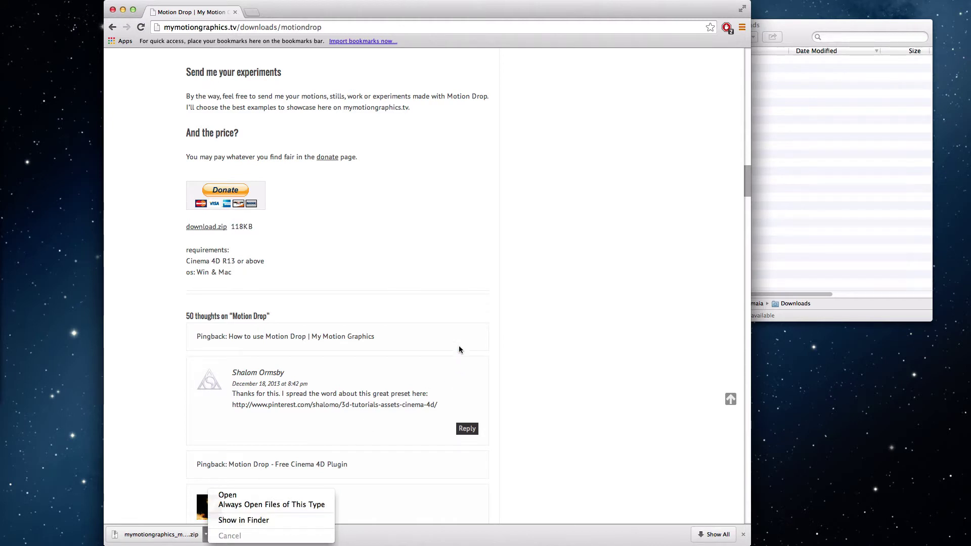
click(535, 308)
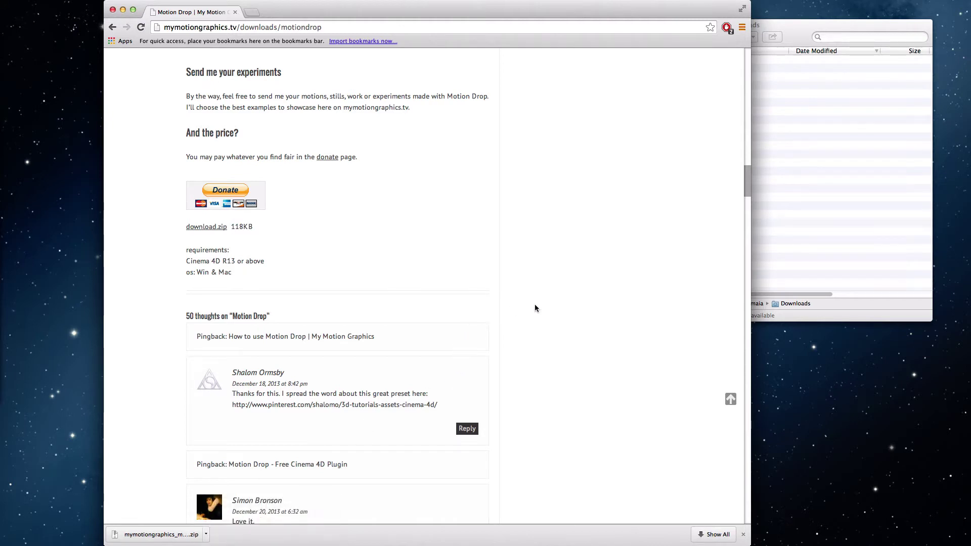
click(207, 228)
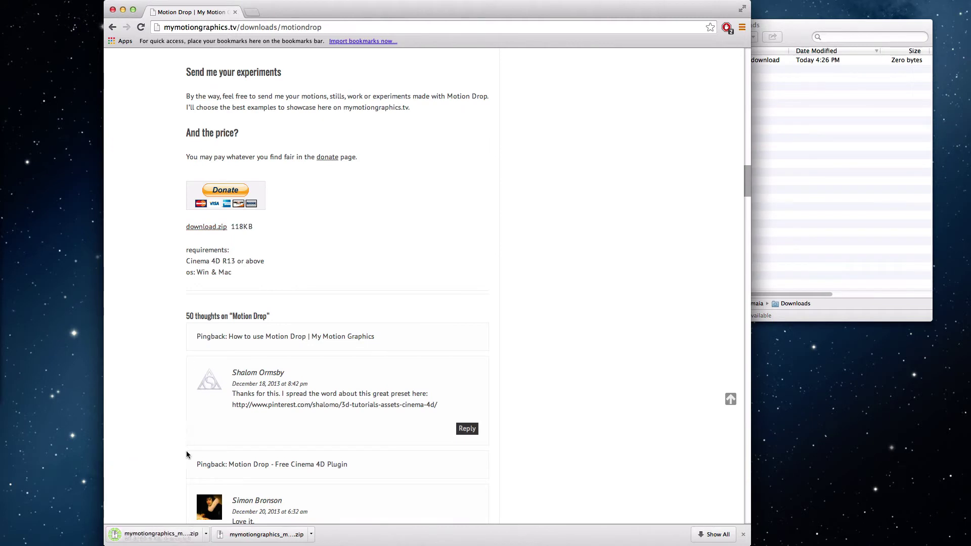
click(206, 536)
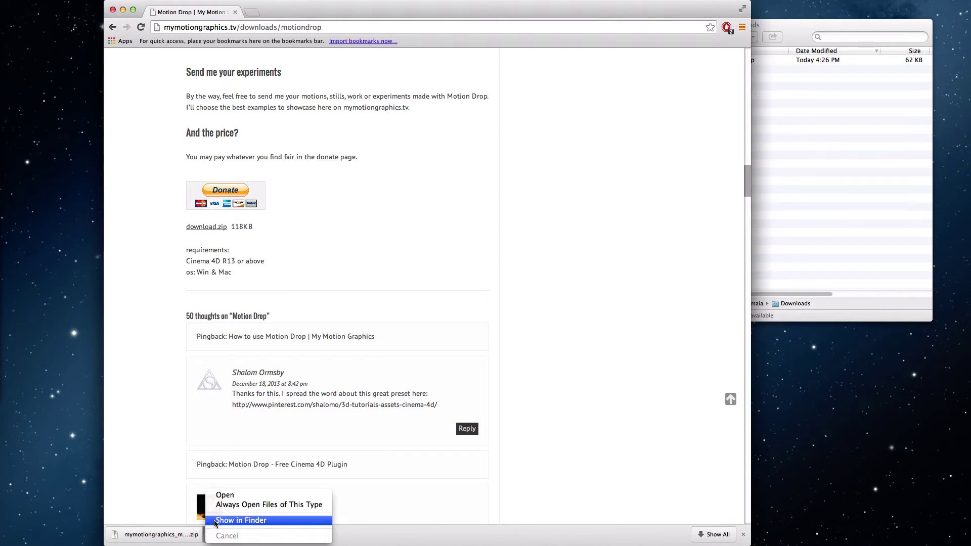
click(215, 522)
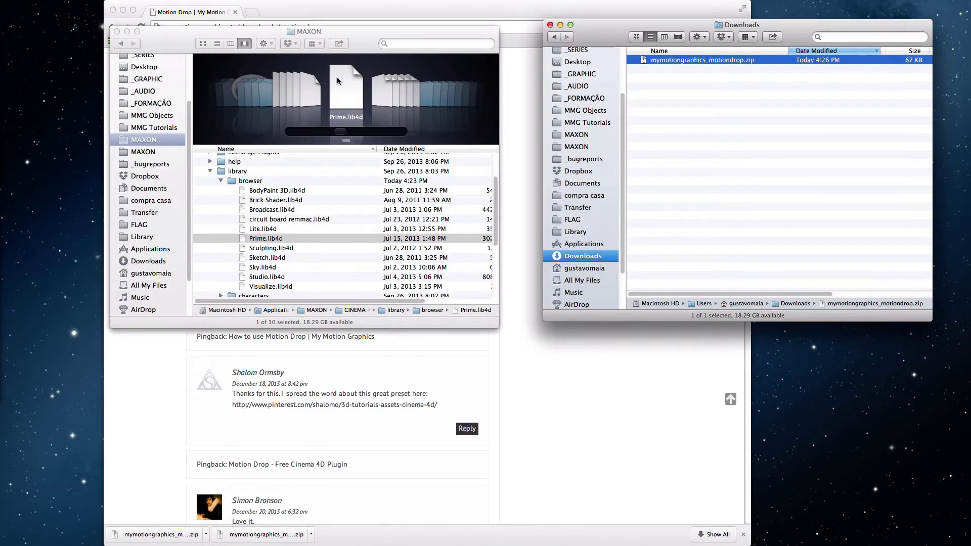
Step: Unzip the Motion Drop archive in Downloads and select mmg – motion drop 1.1.lib4d inside it
drag(366, 32, 354, 33)
drag(588, 24, 567, 27)
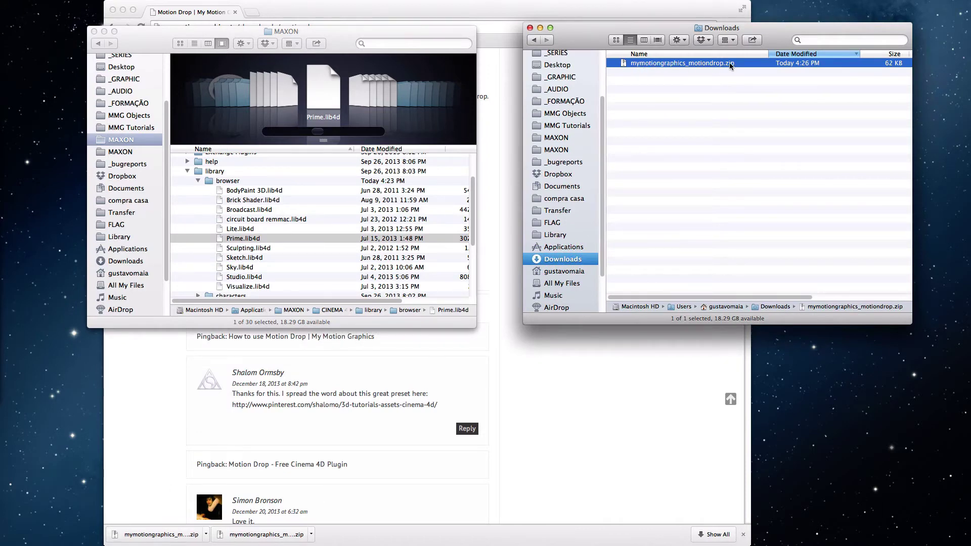
double_click(651, 65)
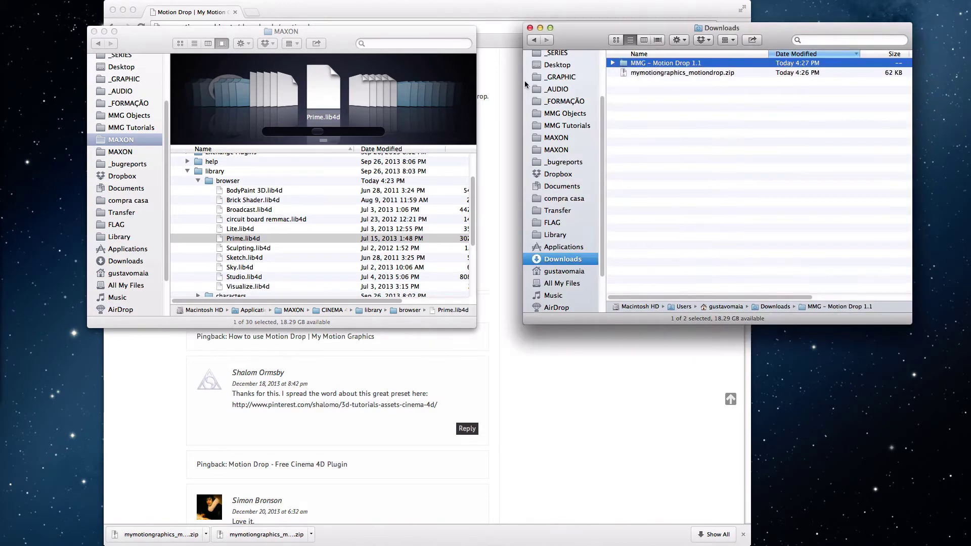
key(Right)
key(Down)
shift+click(678, 95)
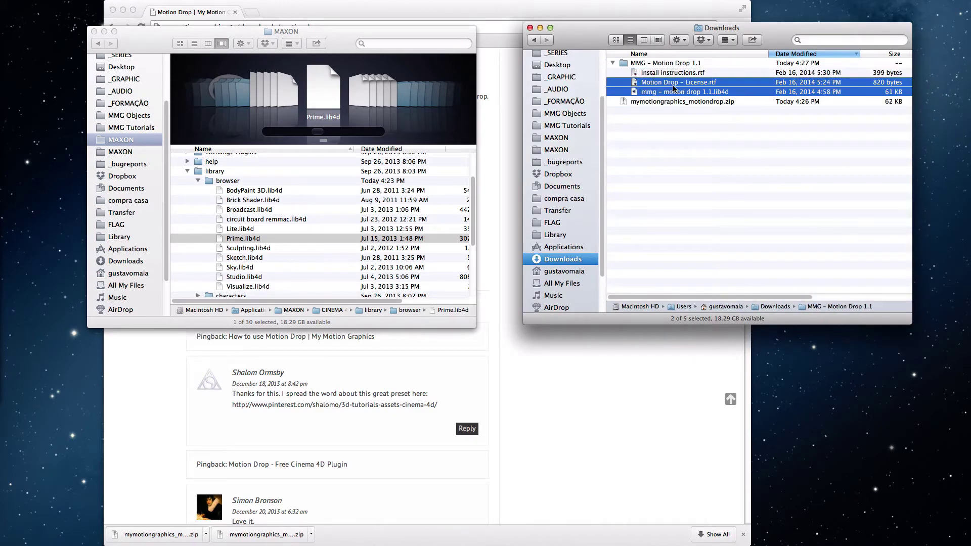
click(692, 82)
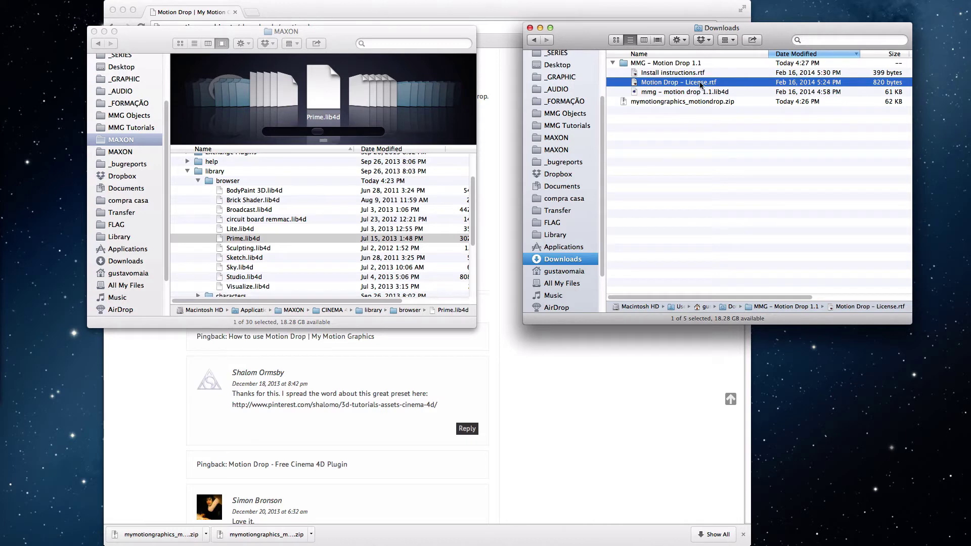
click(671, 91)
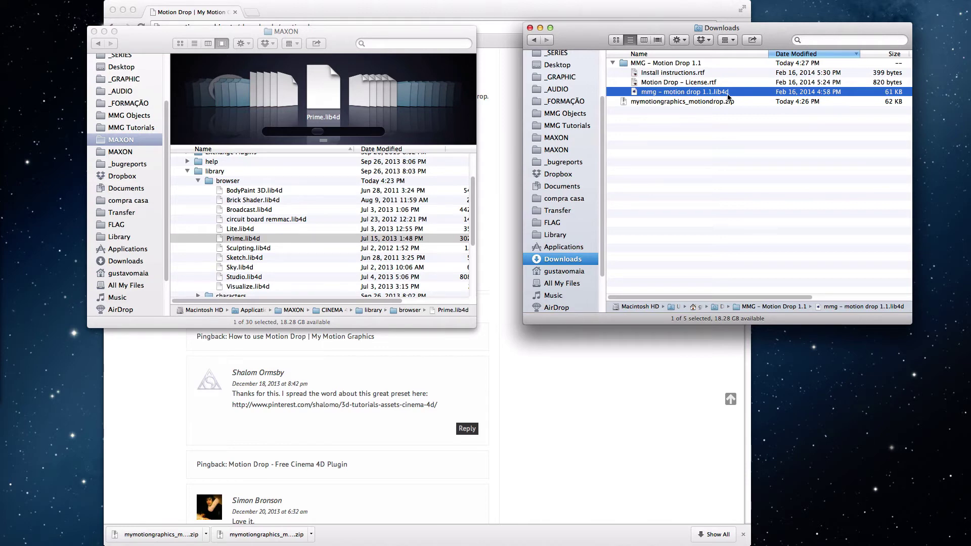
Step: Enlarge the second Finder window and browse to Applications > MAXON > CINEMA 4D R15
drag(341, 49, 321, 38)
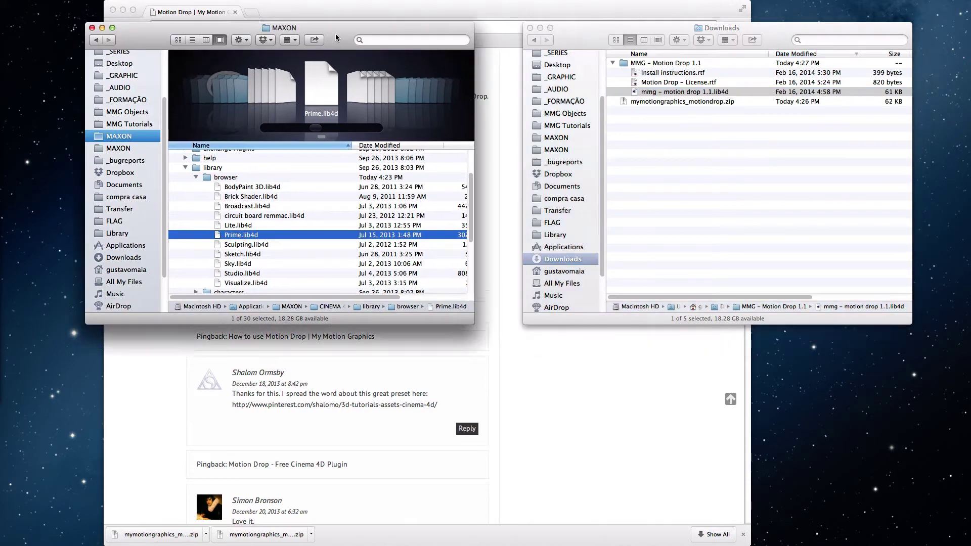
drag(450, 314, 486, 403)
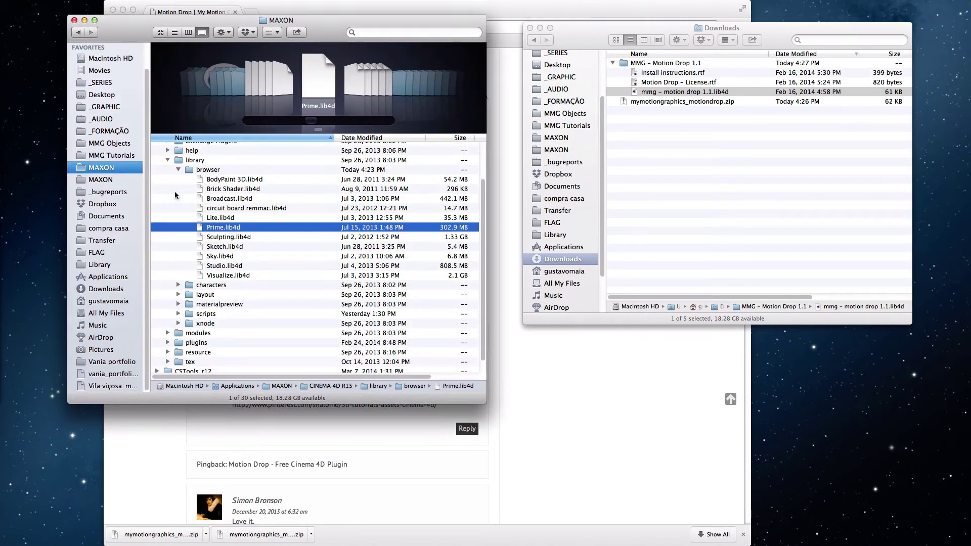
scroll(194, 187, up, 5)
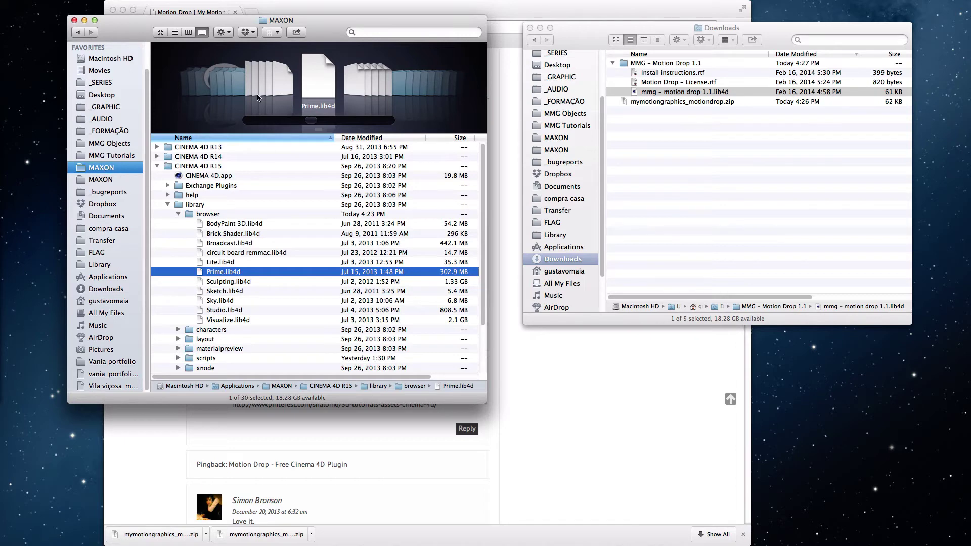
drag(331, 29, 357, 26)
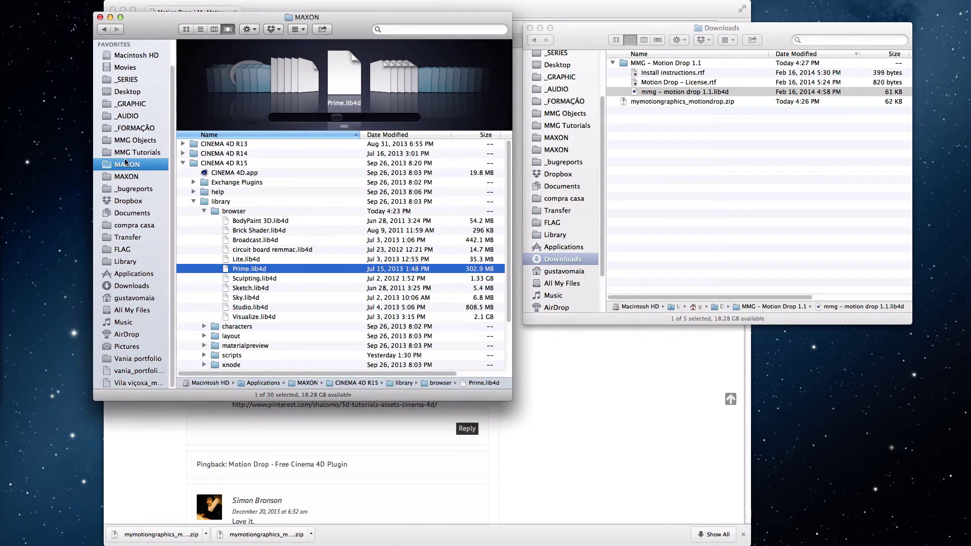
click(146, 274)
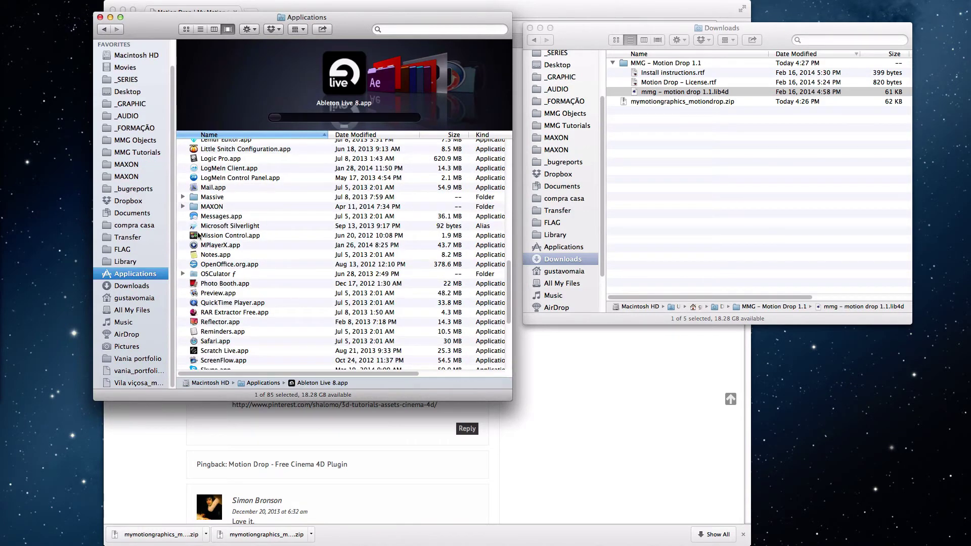
click(185, 207)
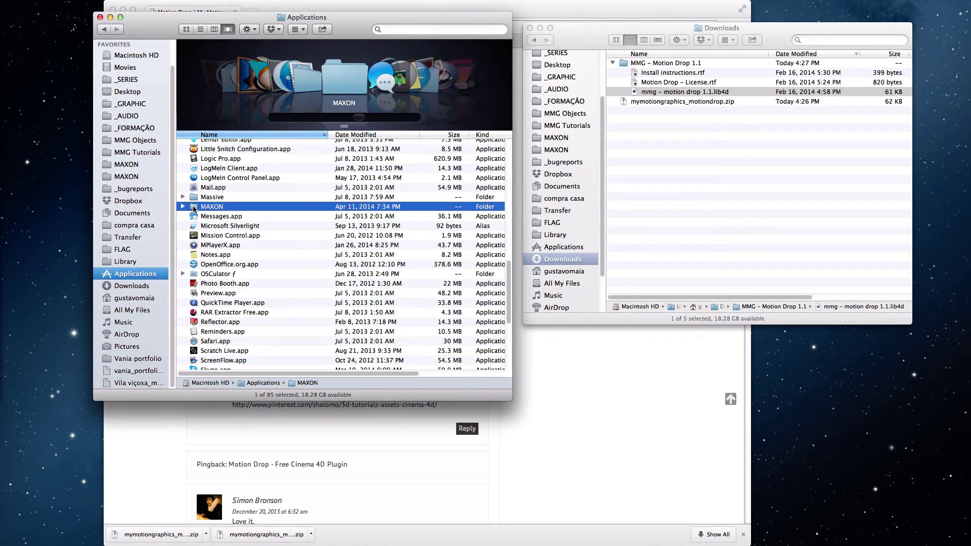
double_click(195, 207)
click(201, 164)
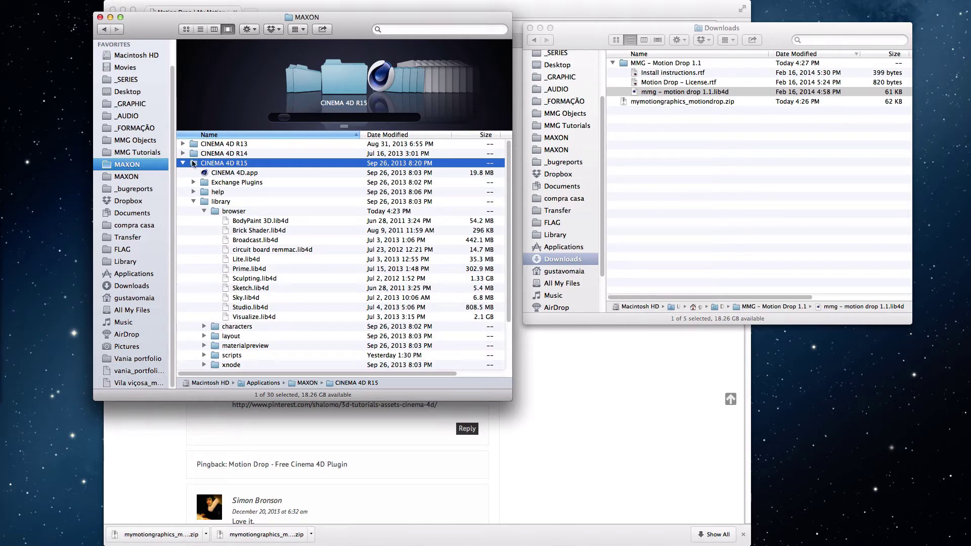
Step: Move mmg – motion drop 1.1.lib4d from Downloads into the library > browser folder
scroll(225, 170, down, 2)
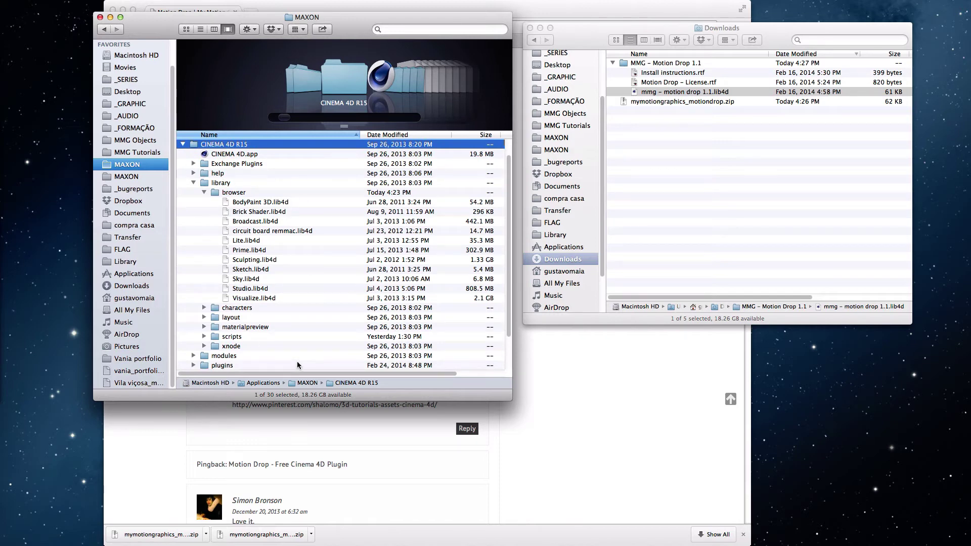
click(195, 183)
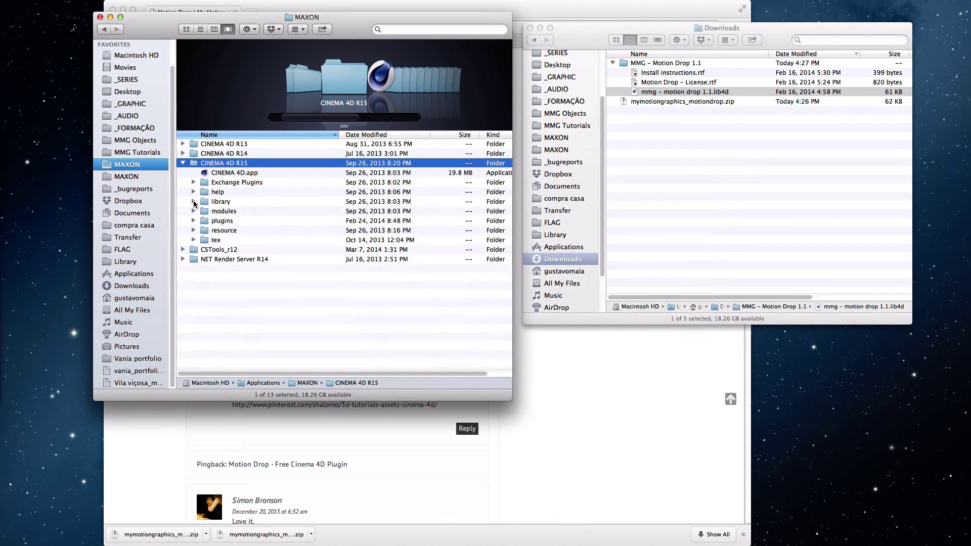
click(194, 202)
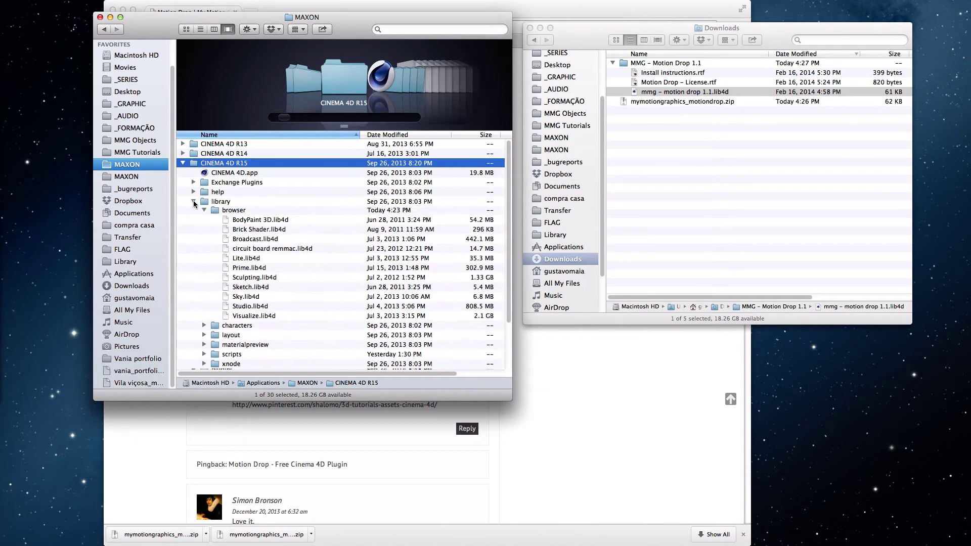
click(242, 213)
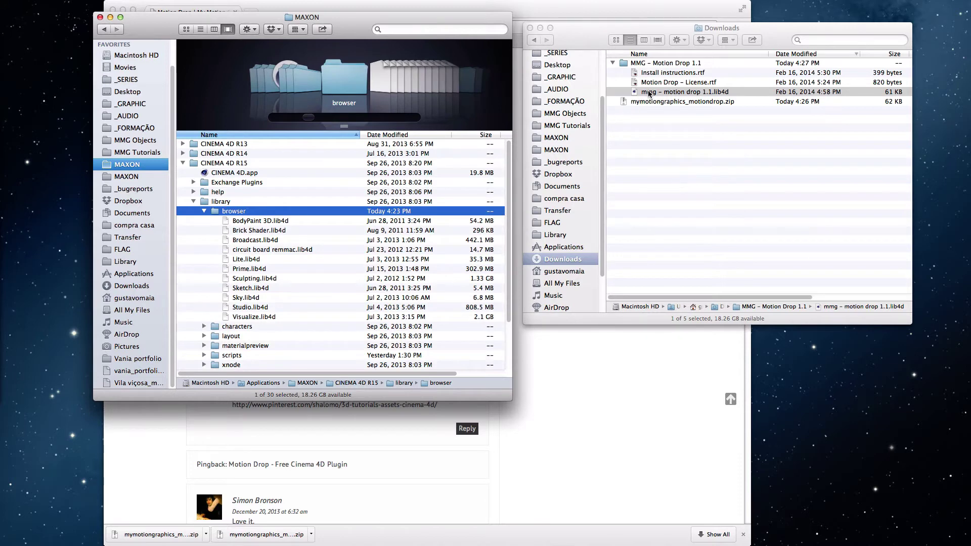
drag(649, 93, 273, 225)
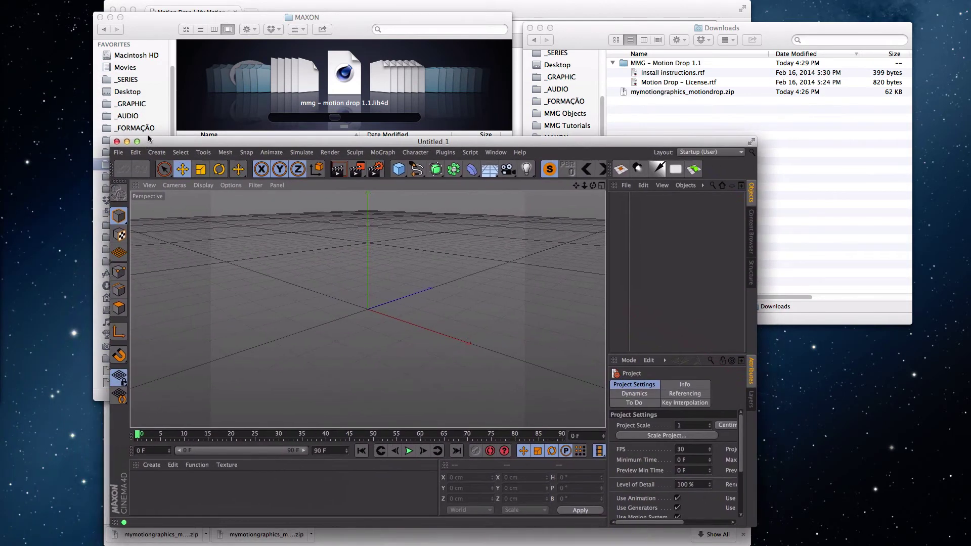
Step: Maximize Cinema 4D and open Presets > MMG – Motion Drop 1.1 in the Content Browser
drag(148, 138, 101, 23)
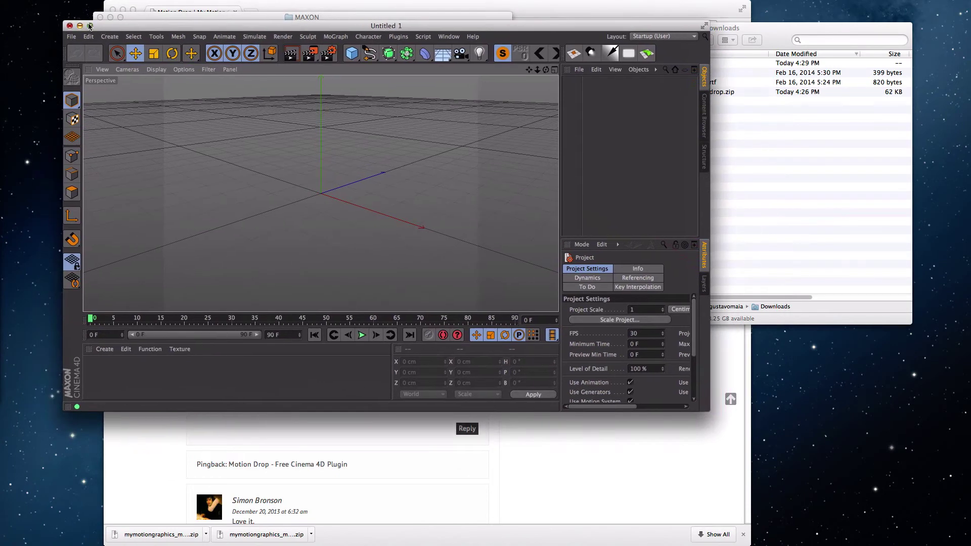
click(90, 26)
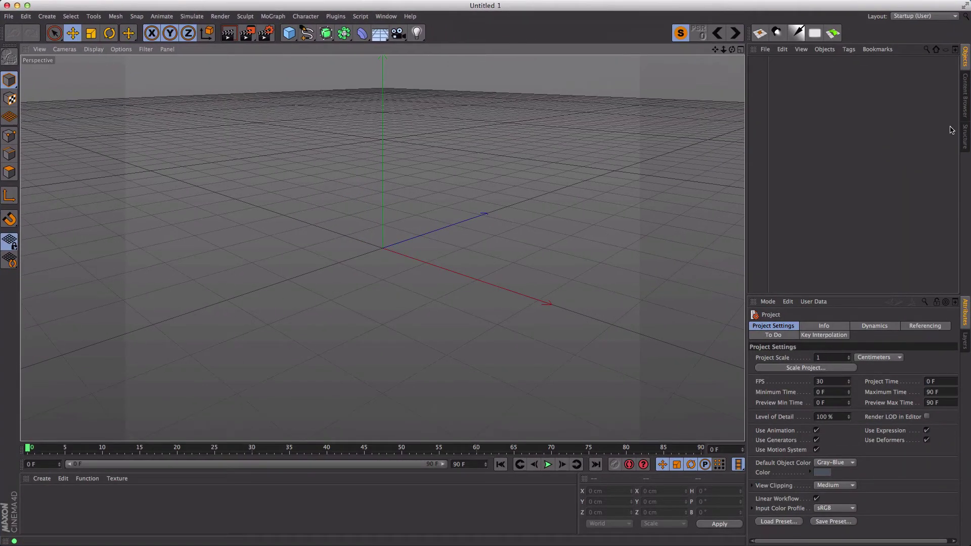
click(967, 96)
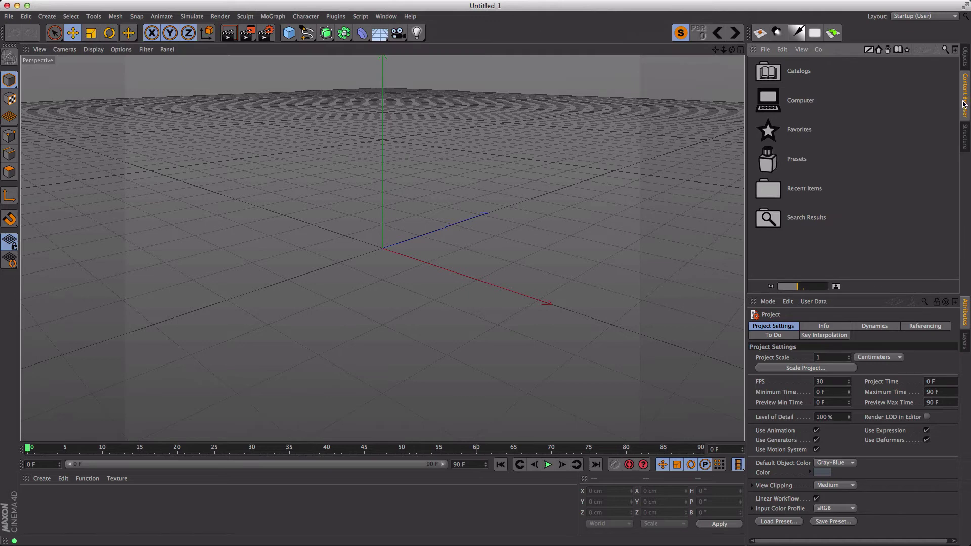
double_click(785, 160)
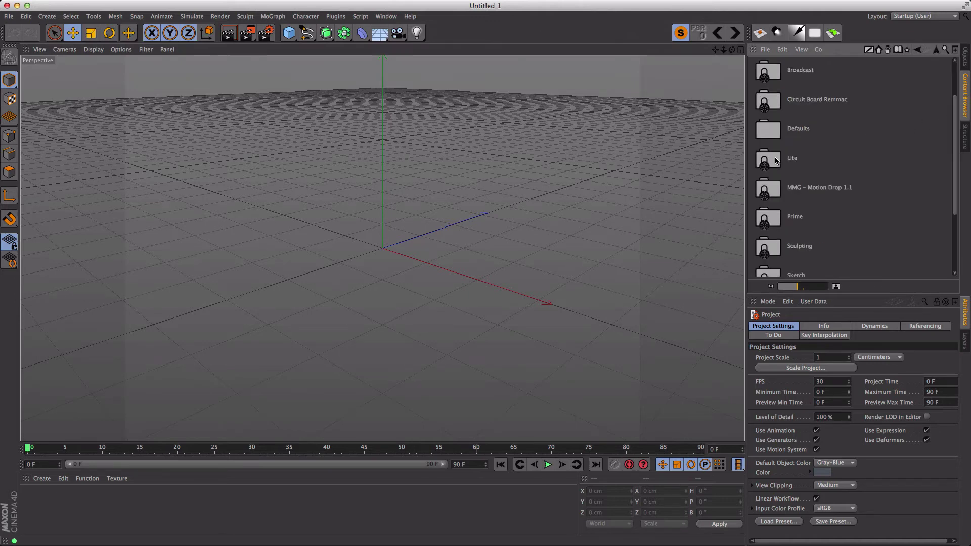
click(802, 189)
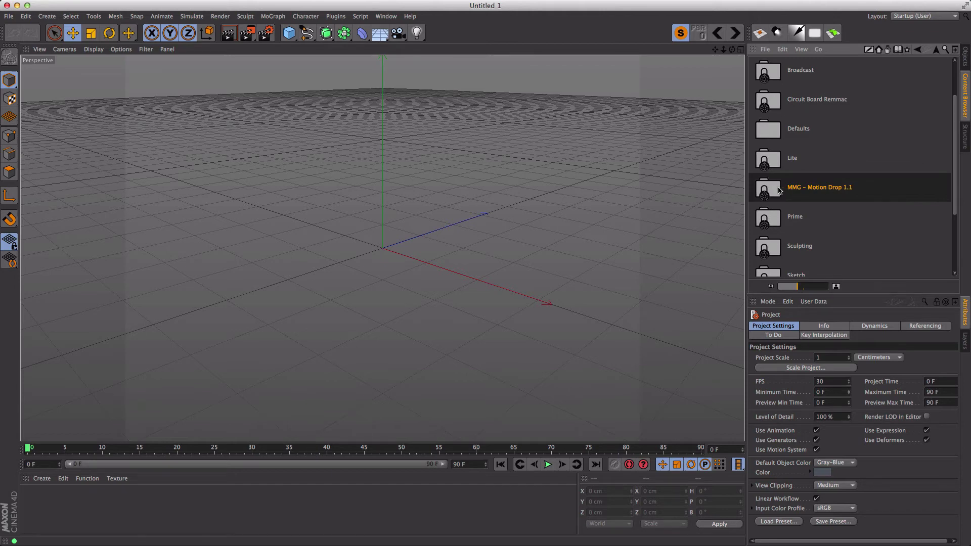
double_click(780, 190)
Step: Drag Motion Drop into the viewport, play and rewind to frame 0, then enlarge thumbnails
click(779, 86)
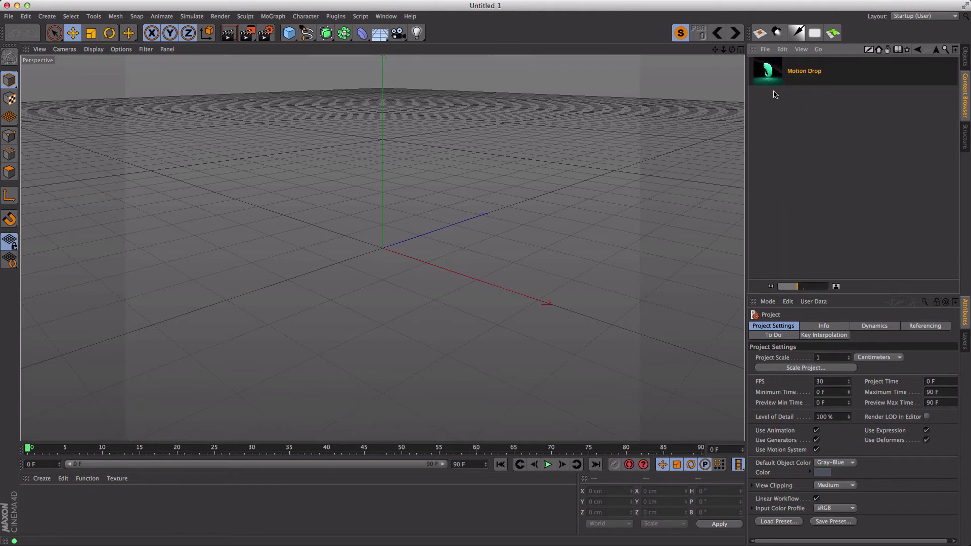
drag(767, 68, 393, 200)
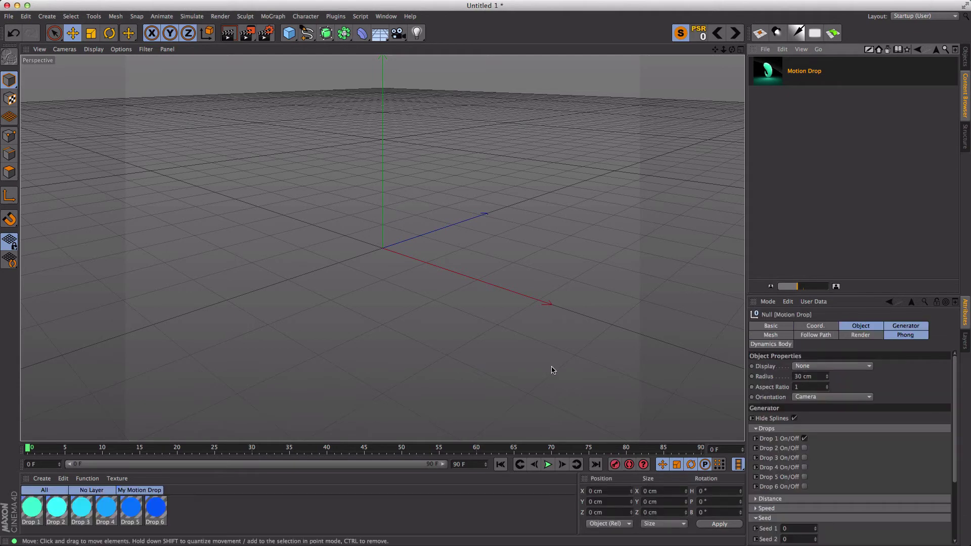
click(548, 465)
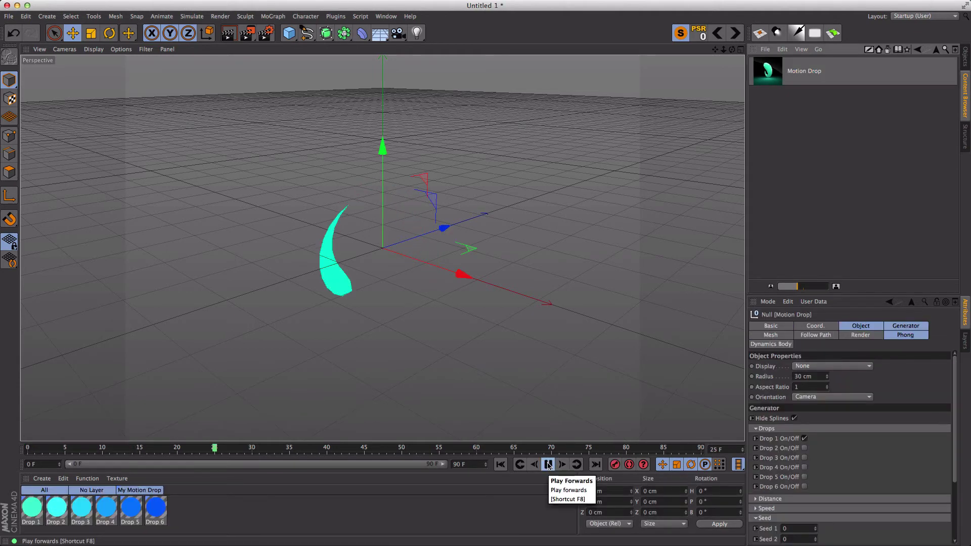
click(549, 465)
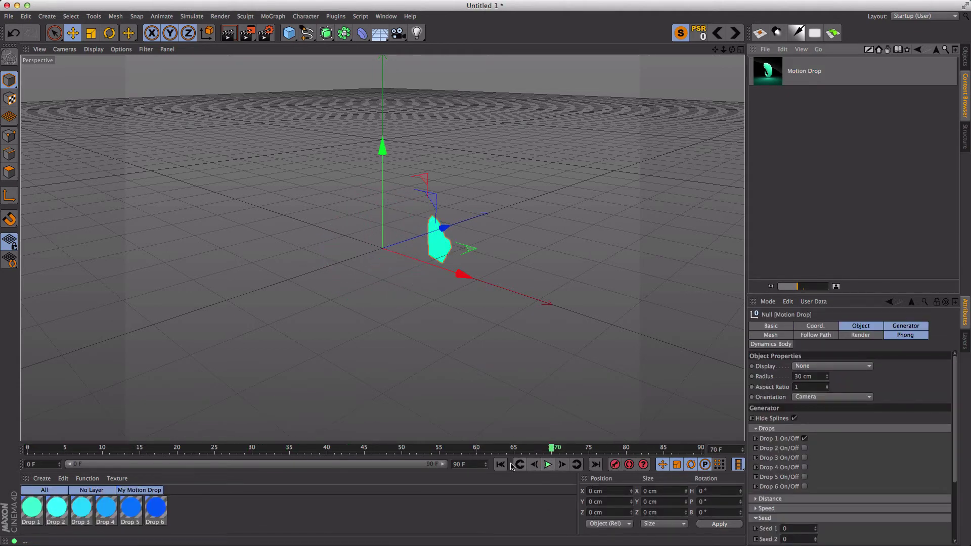
click(501, 464)
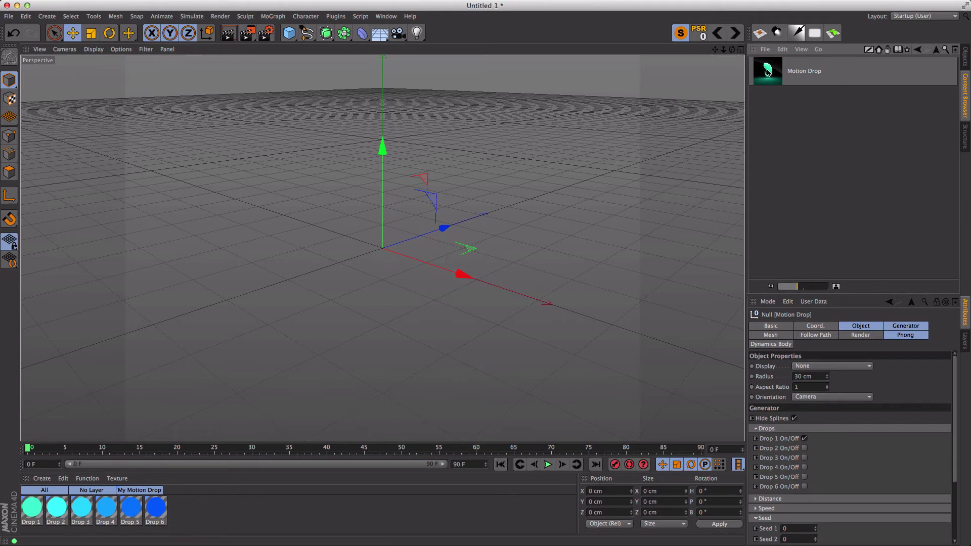
drag(806, 288, 831, 288)
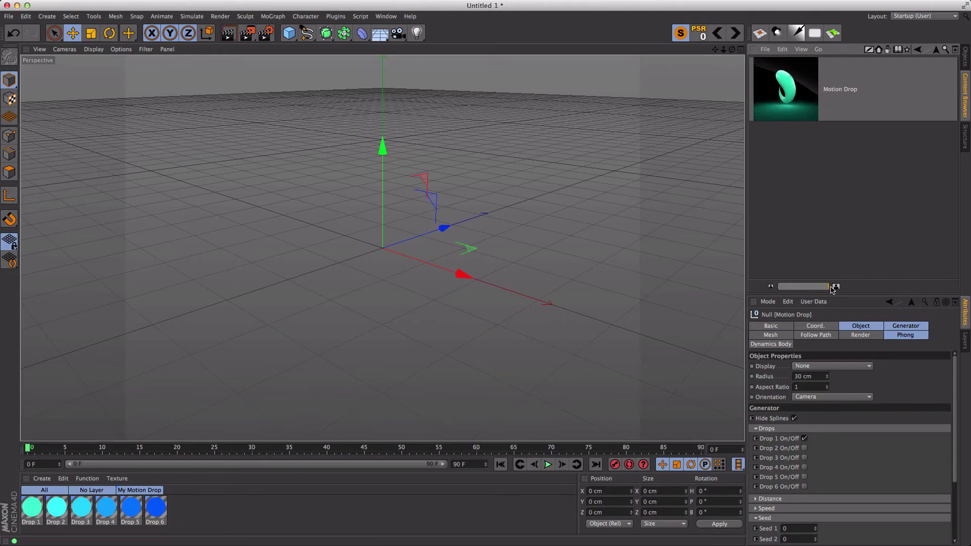
Step: Add Motion Drop to Favorites and confirm it is listed in the Favorites collection
right_click(801, 95)
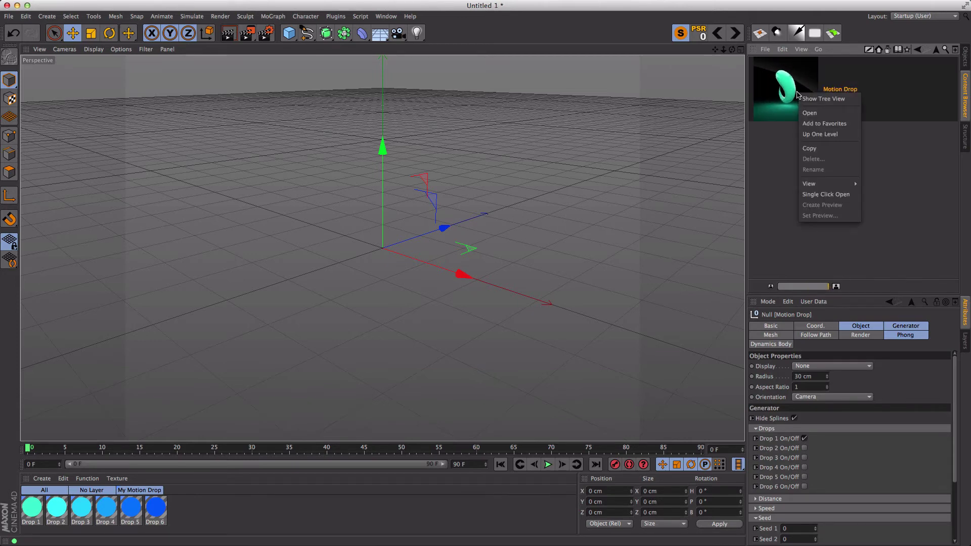
click(839, 124)
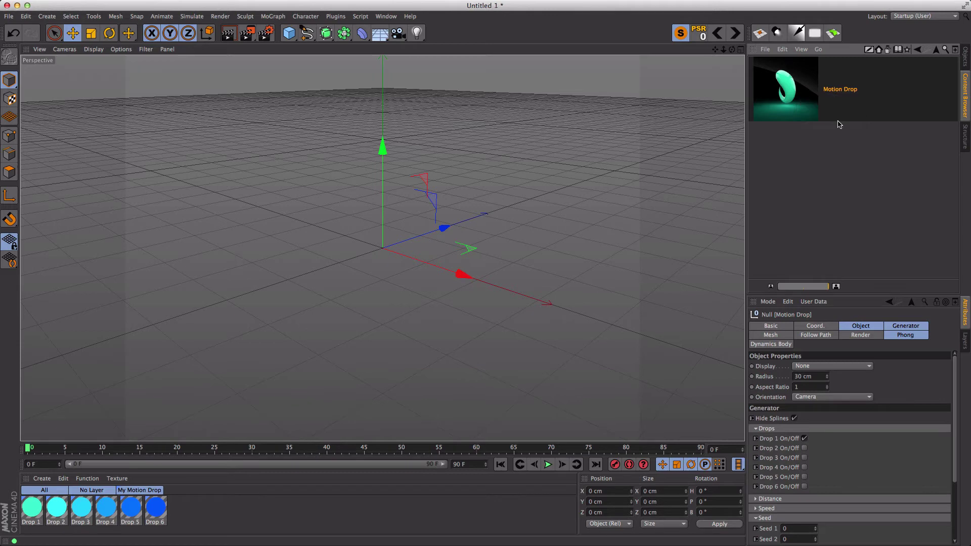
click(936, 51)
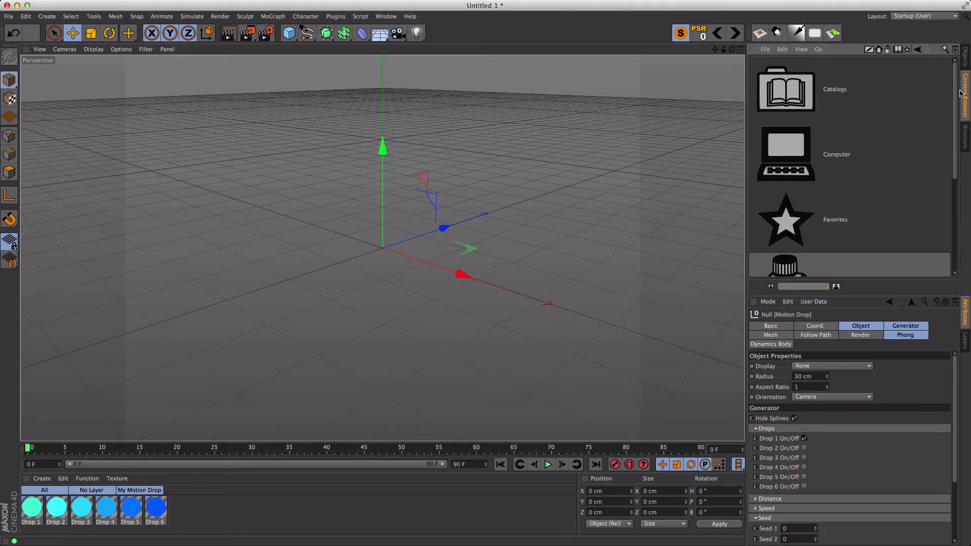
drag(822, 294, 800, 291)
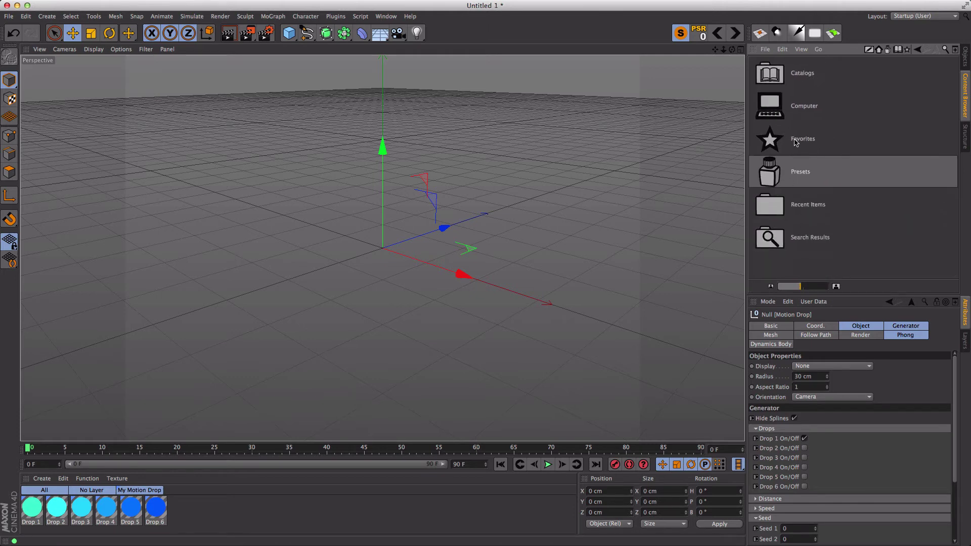
double_click(775, 141)
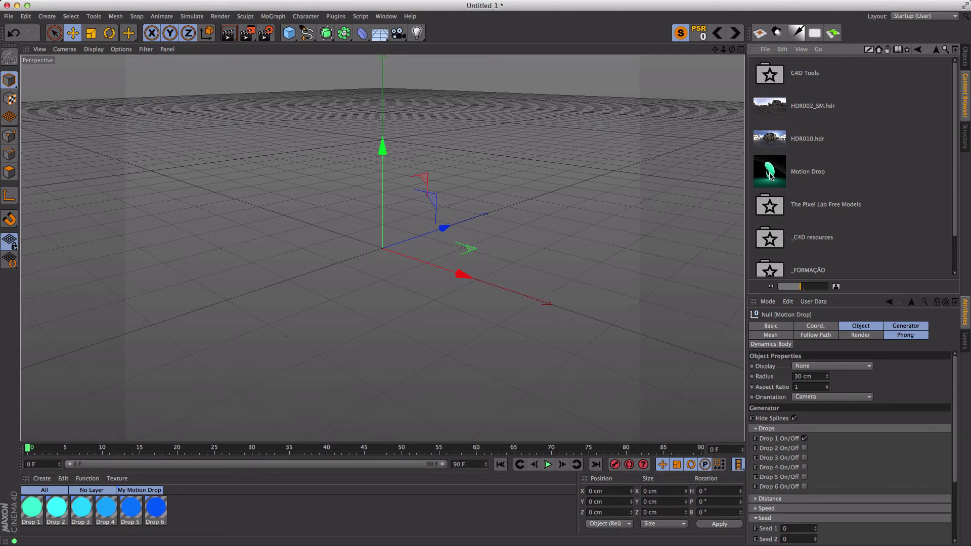
click(771, 176)
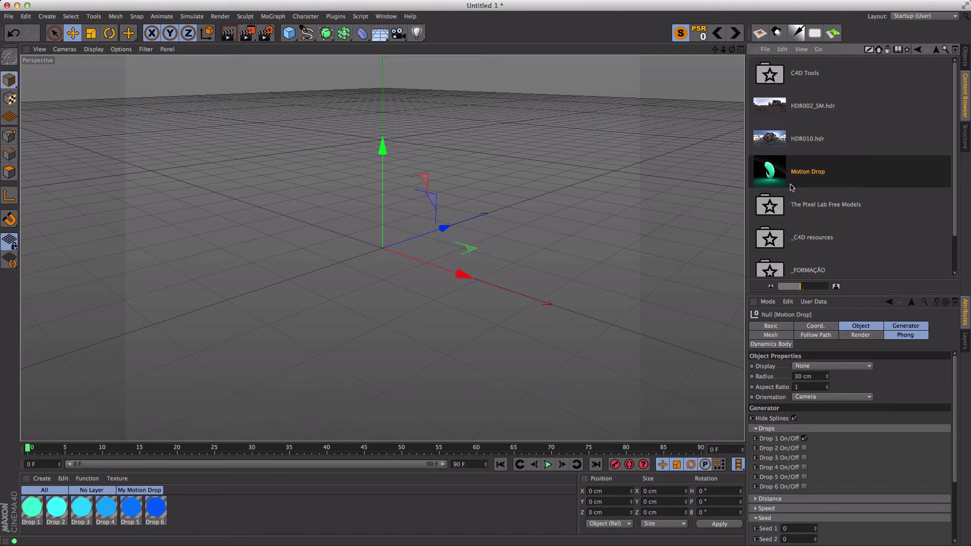
click(936, 51)
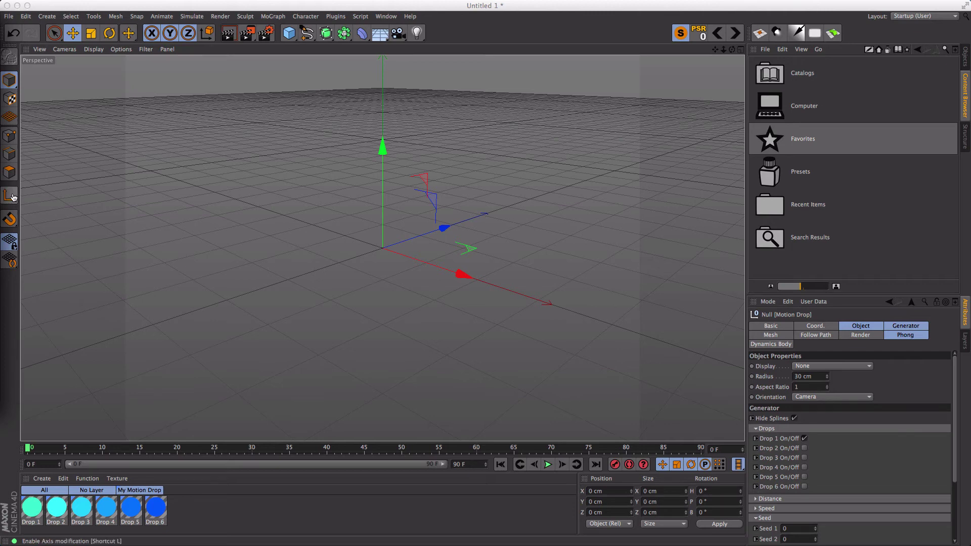
Step: Switch back to the Chrome window showing the Motion Drop page
key(super+Tab)
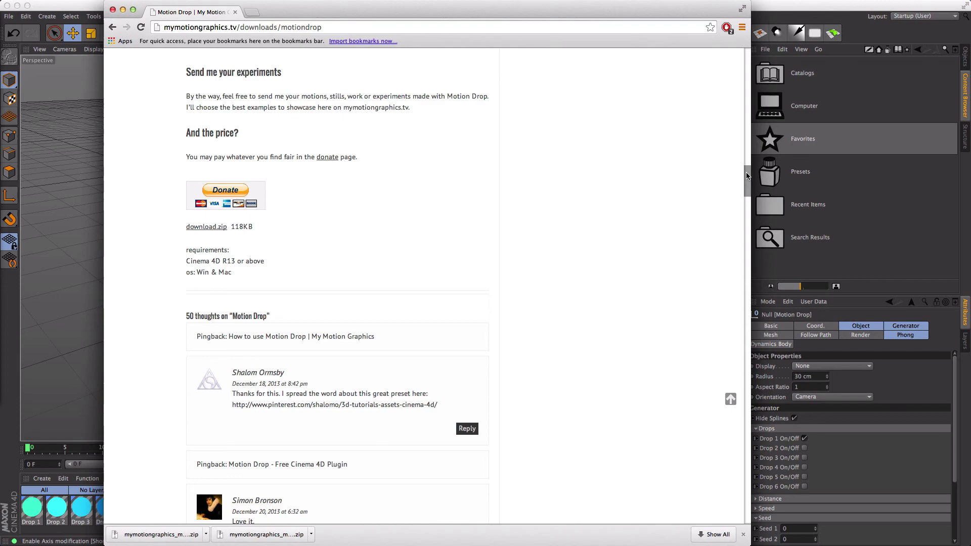
Step: Scroll to the top of the Motion Drop page and go to the site's Downloads page
drag(747, 175, 742, 35)
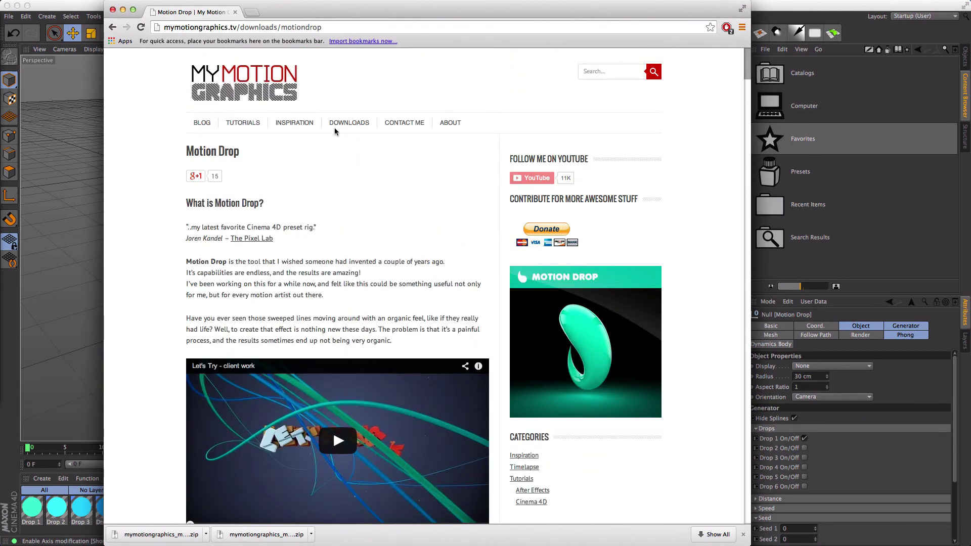
click(352, 128)
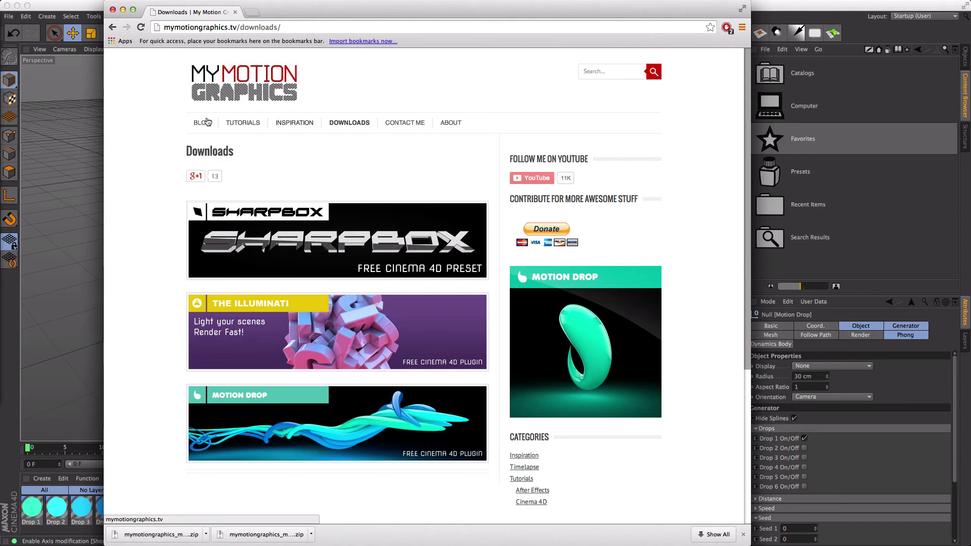
Step: Browse the Tutorials category archive, then open the Inspiration category page
click(343, 241)
click(256, 123)
scroll(332, 267, down, 6)
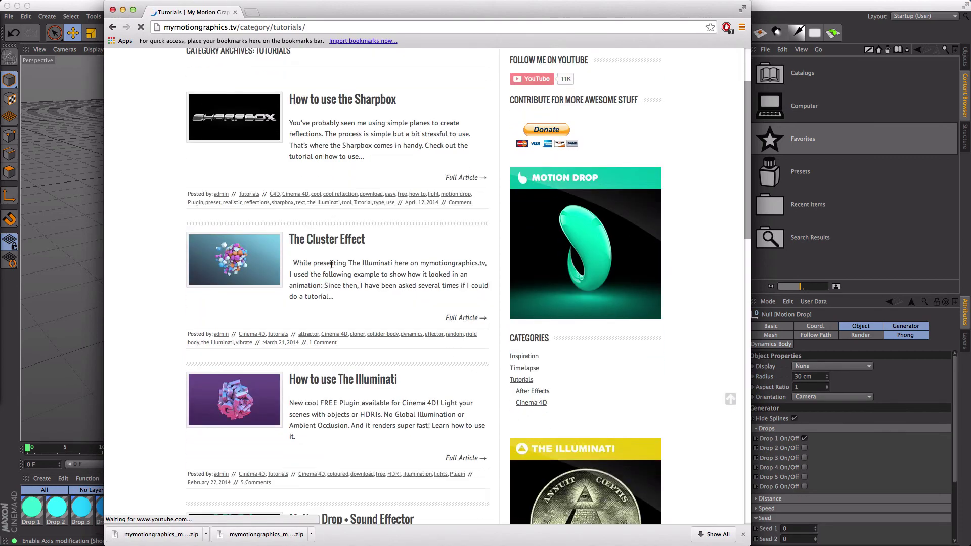
scroll(331, 267, down, 13)
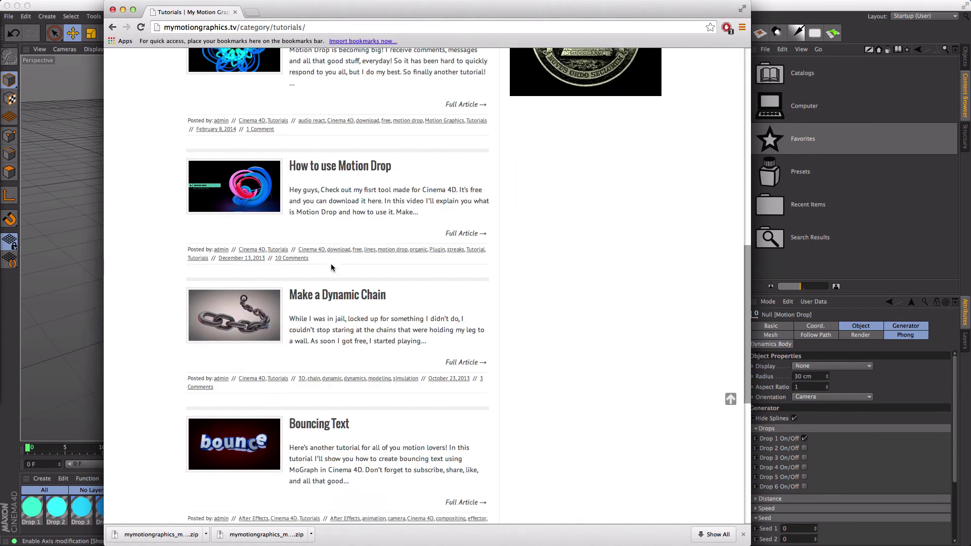
scroll(332, 268, up, 13)
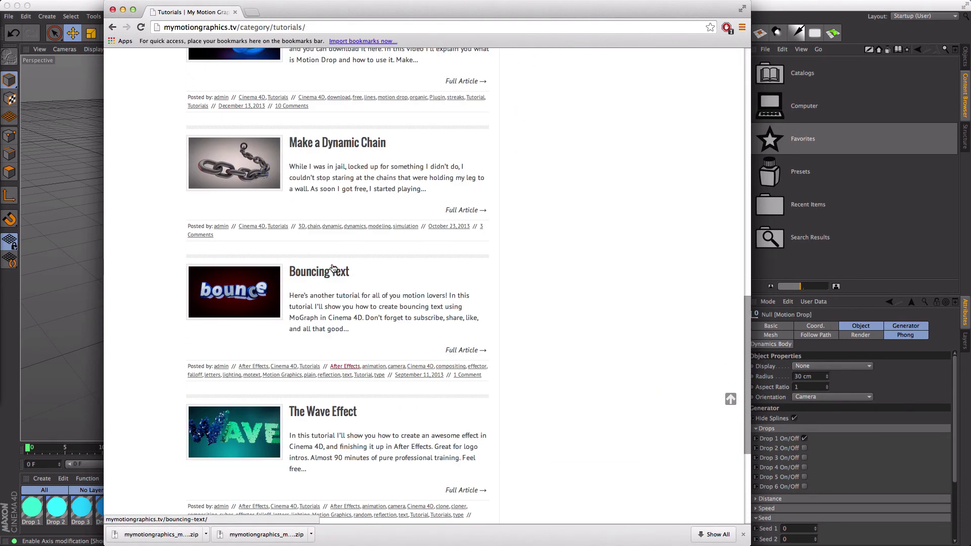
scroll(333, 267, up, 6)
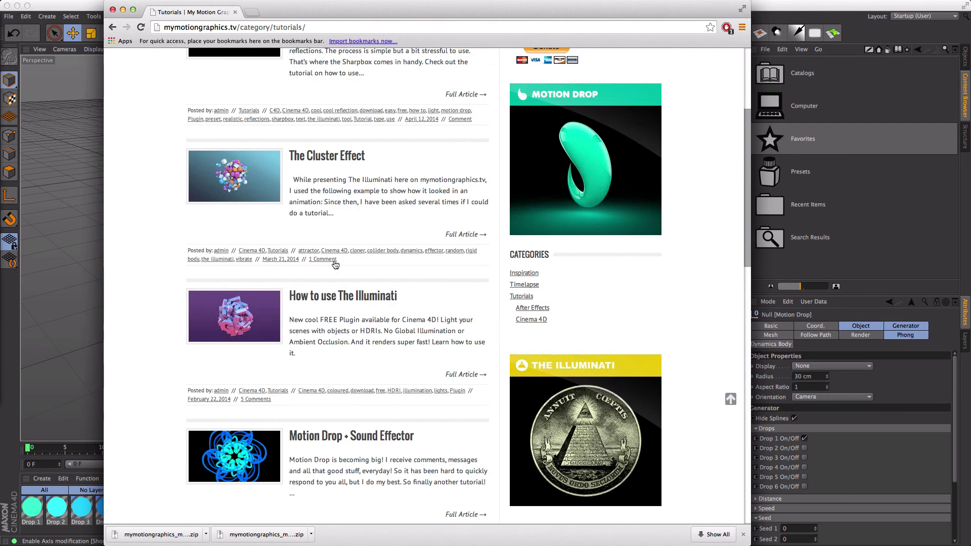
click(302, 128)
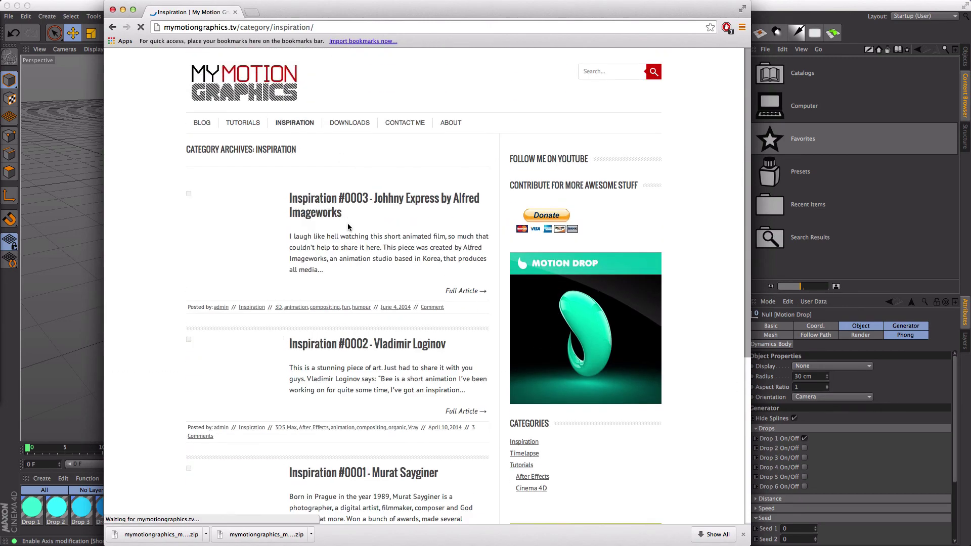
Step: Browse the Inspiration page and open the Inspiration #0003 article
scroll(332, 227, down, 2)
scroll(332, 227, down, 4)
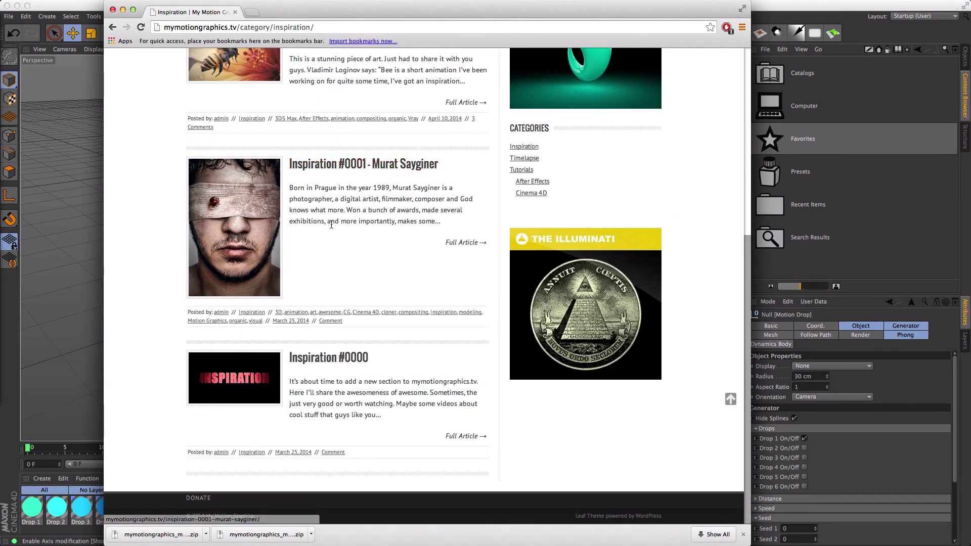
scroll(333, 223, up, 6)
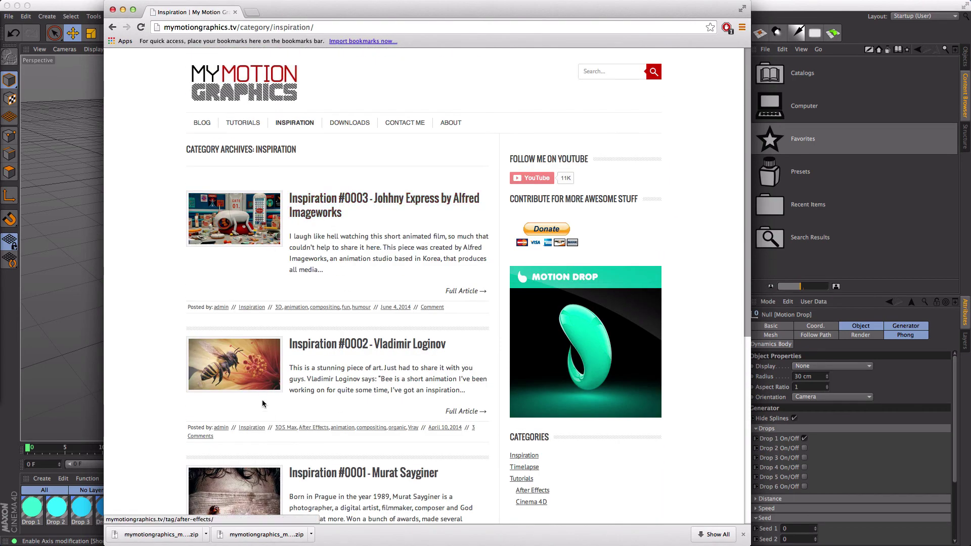
scroll(300, 449, down, 1)
scroll(299, 449, down, 3)
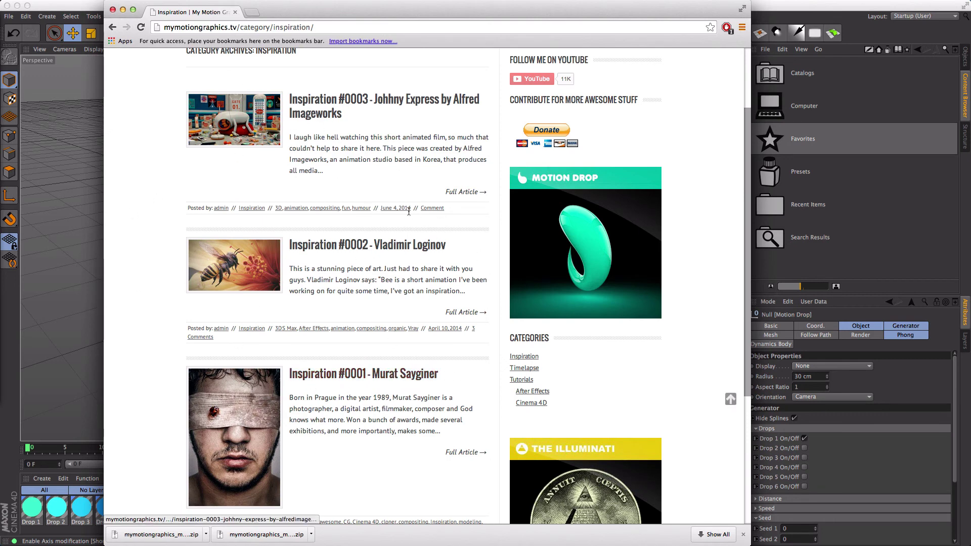
scroll(361, 152, up, 4)
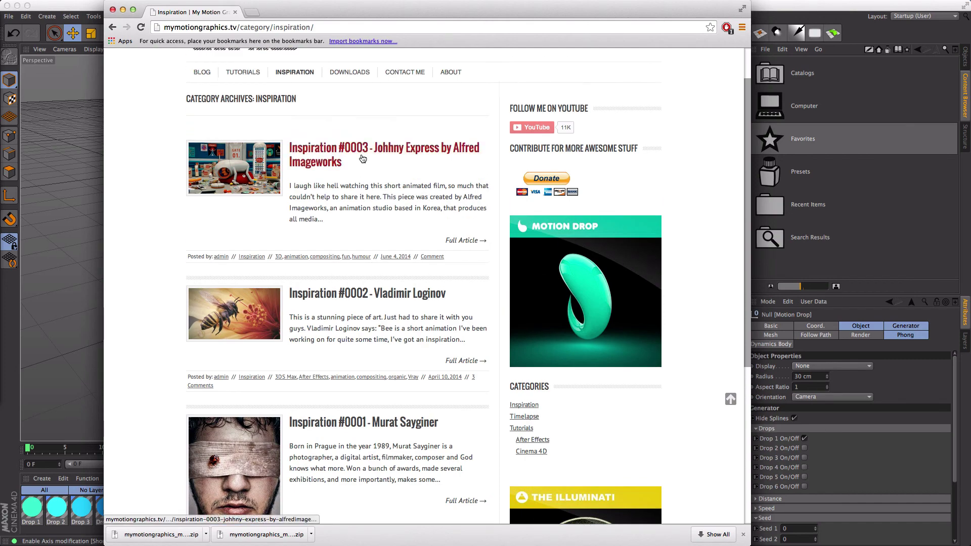
click(267, 211)
scroll(335, 234, down, 10)
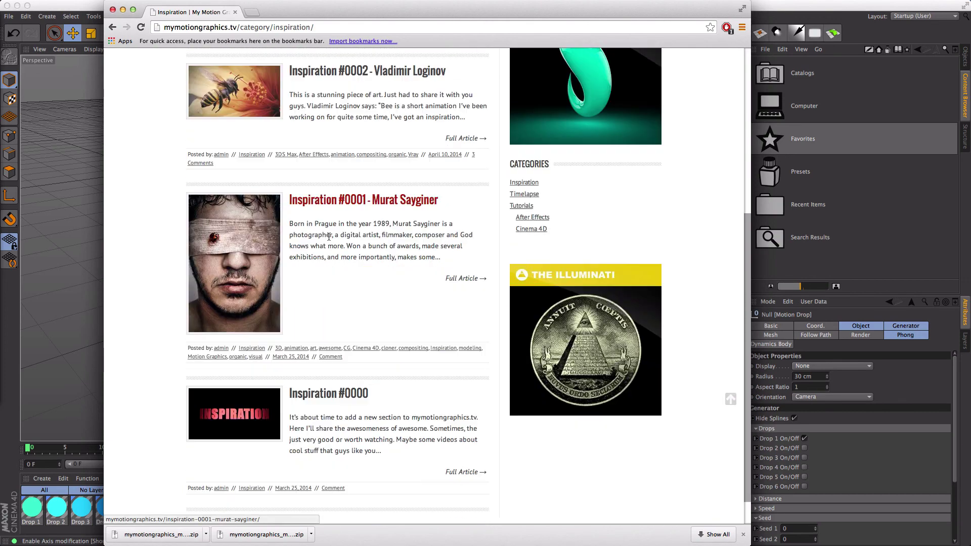
Step: Return to the BLOG listing and skim its latest posts
click(202, 124)
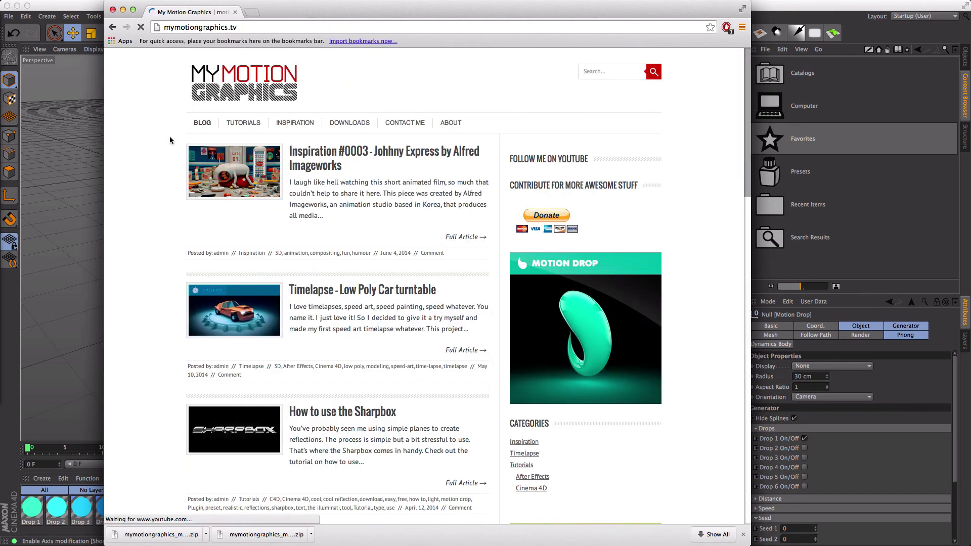
scroll(167, 140, down, 2)
scroll(160, 150, down, 3)
scroll(161, 151, up, 5)
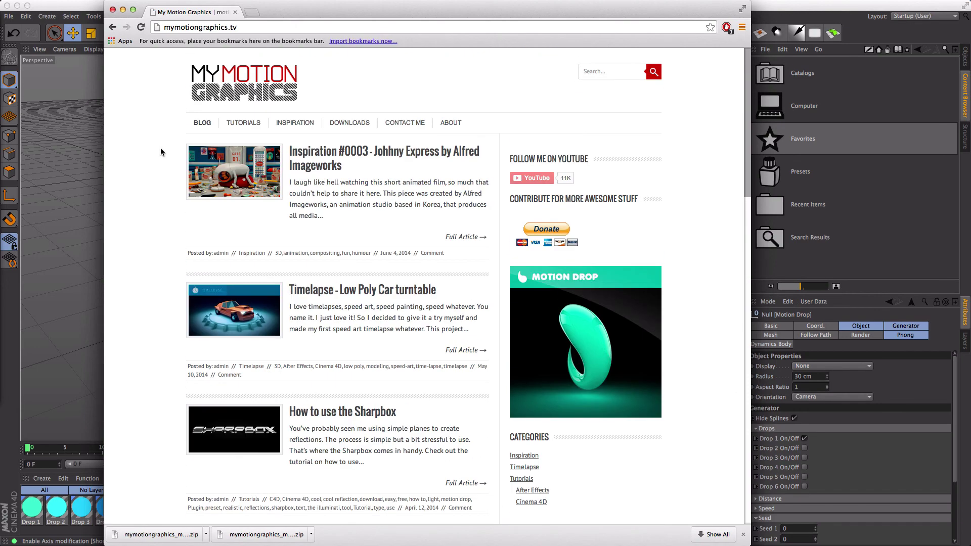